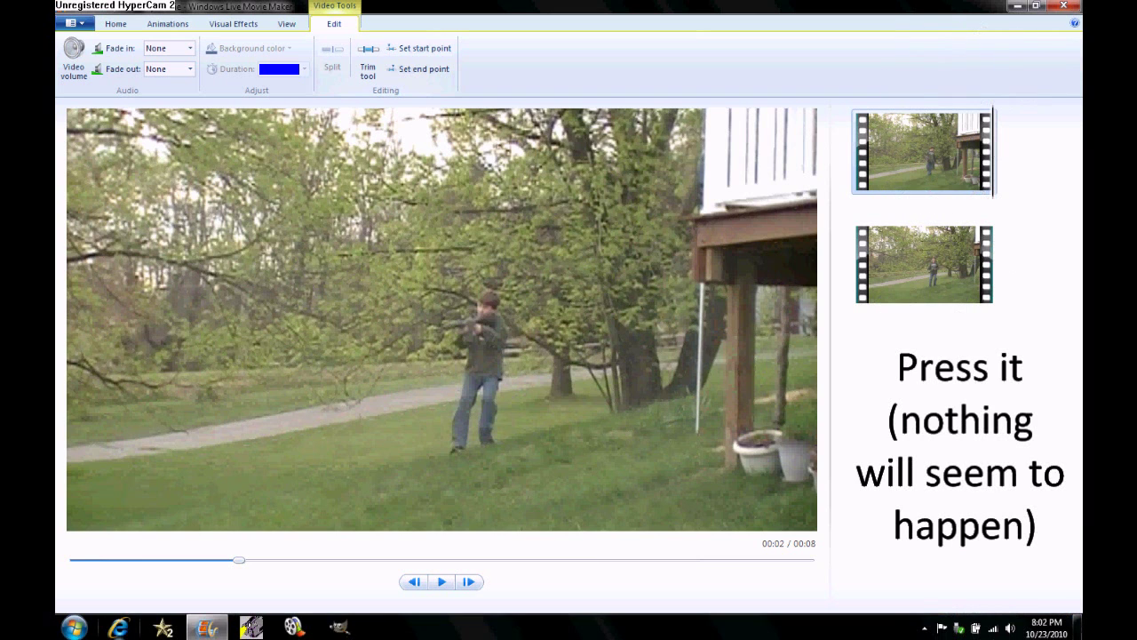
- Open Paint and paste the captured movie-editor screenshot onto the blank canvas
{"action": "left_click", "coordinate": [74, 627]}
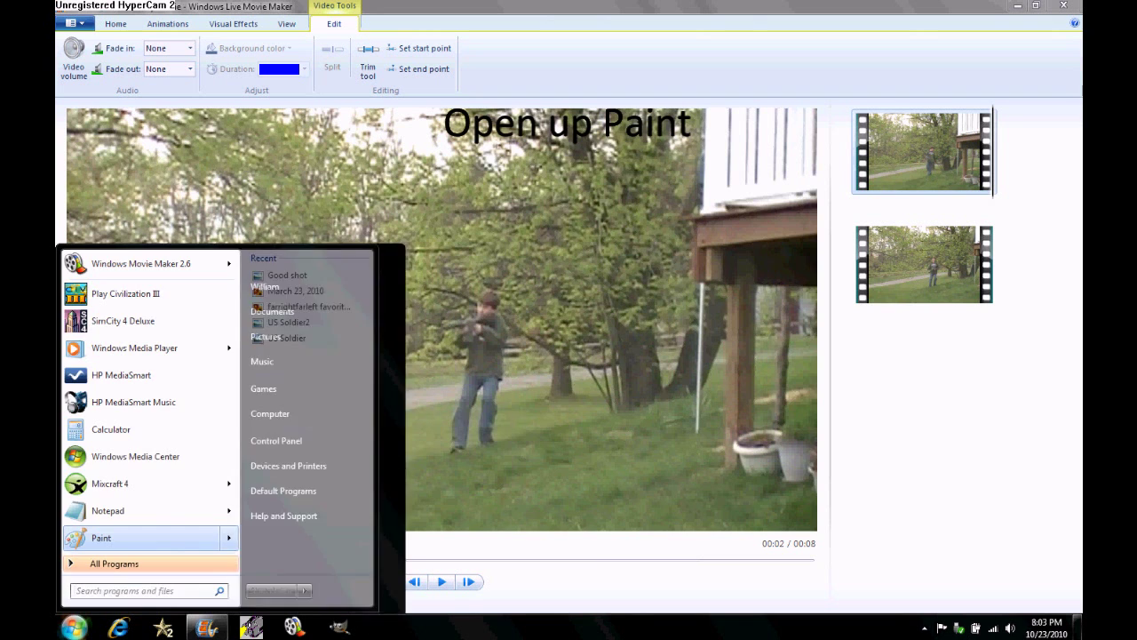
{"action": "type", "text": "paint"}
{"action": "key", "text": "Return"}
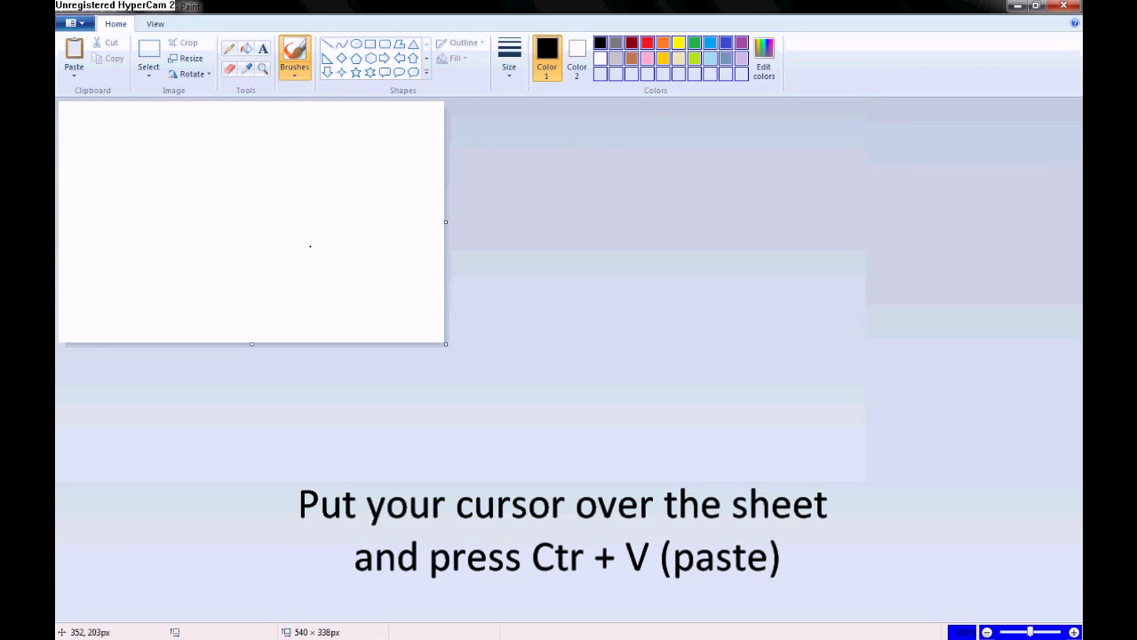
{"action": "key", "text": "ctrl+v"}
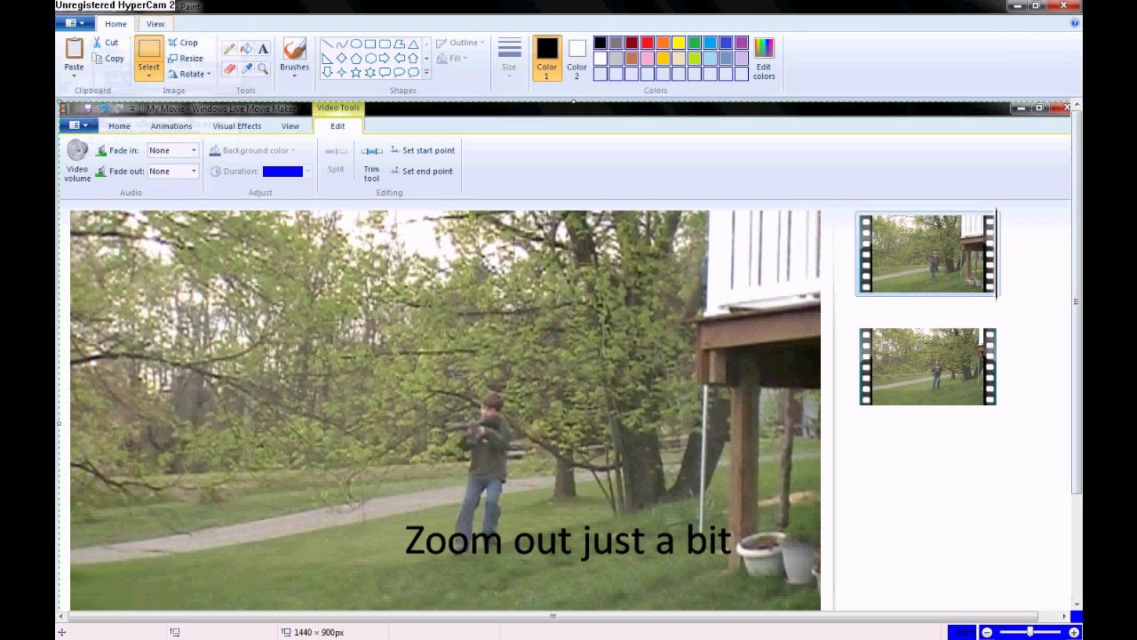
- Crop the pasted screenshot to the video picture with a rectangular selection of about 1049 × 591 px
{"action": "left_click", "coordinate": [156, 23]}
{"action": "left_click", "coordinate": [104, 61]}
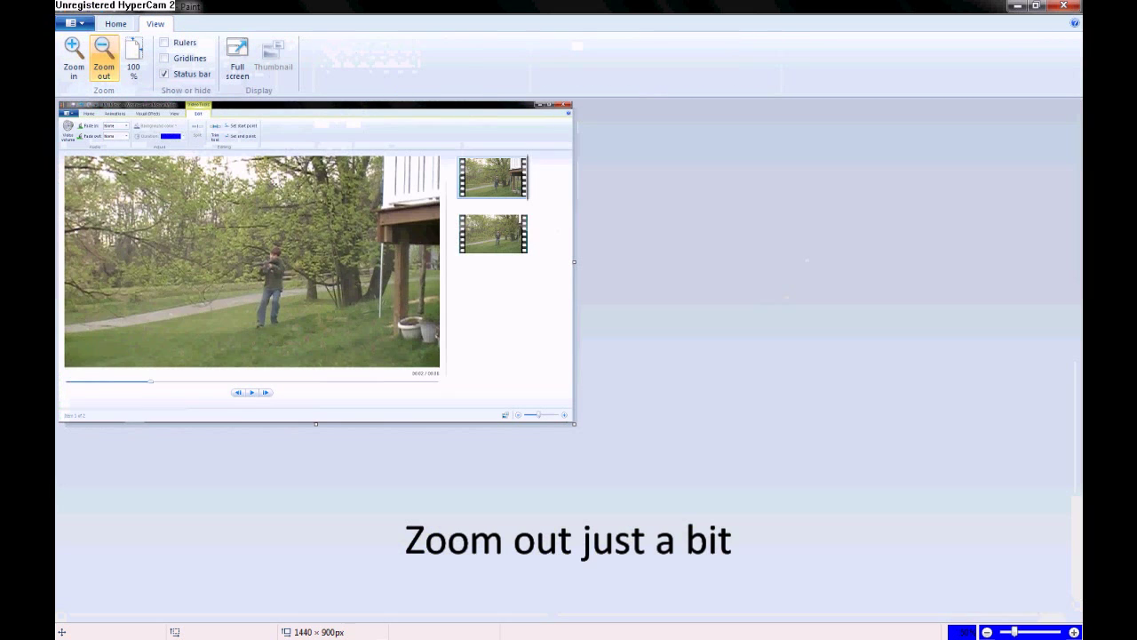
{"action": "left_click", "coordinate": [115, 23]}
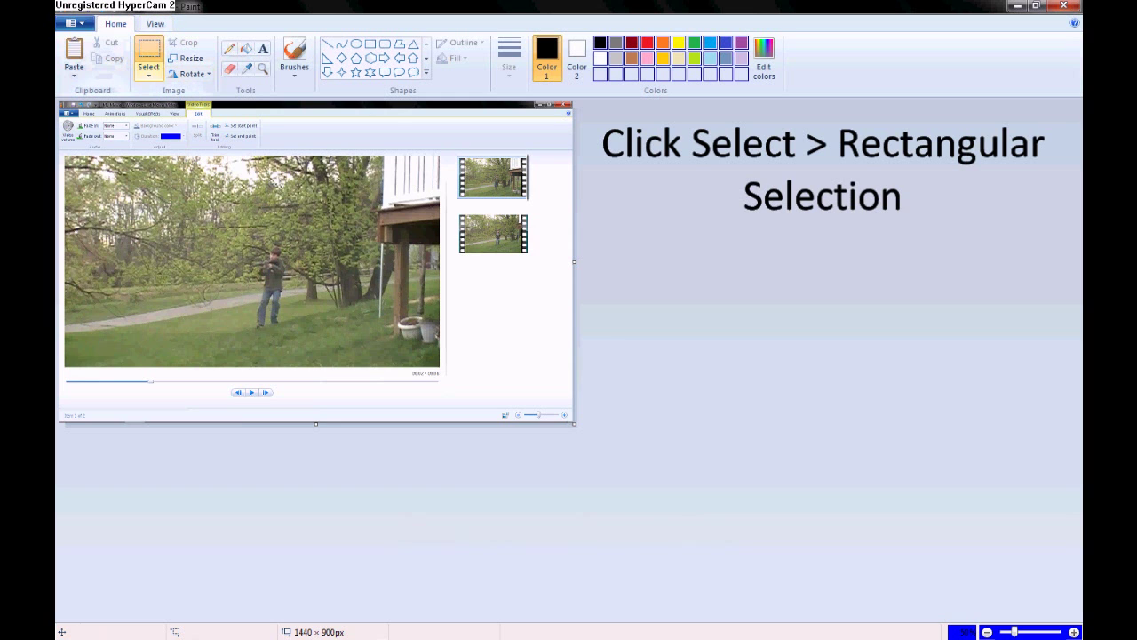
{"action": "left_click", "coordinate": [148, 71]}
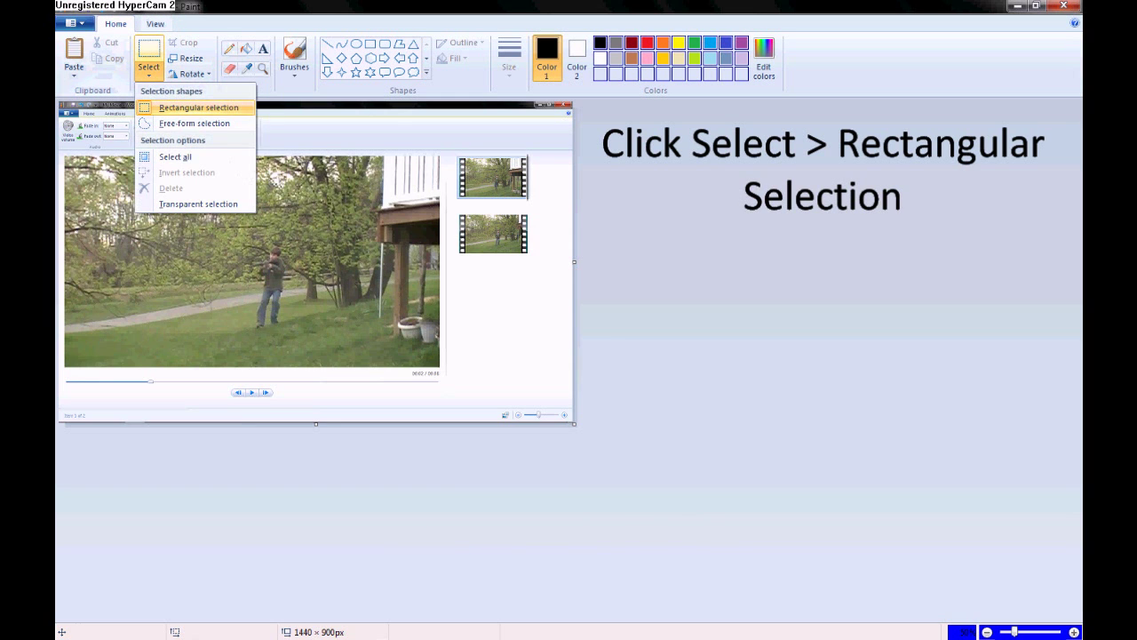
{"action": "left_click", "coordinate": [198, 106]}
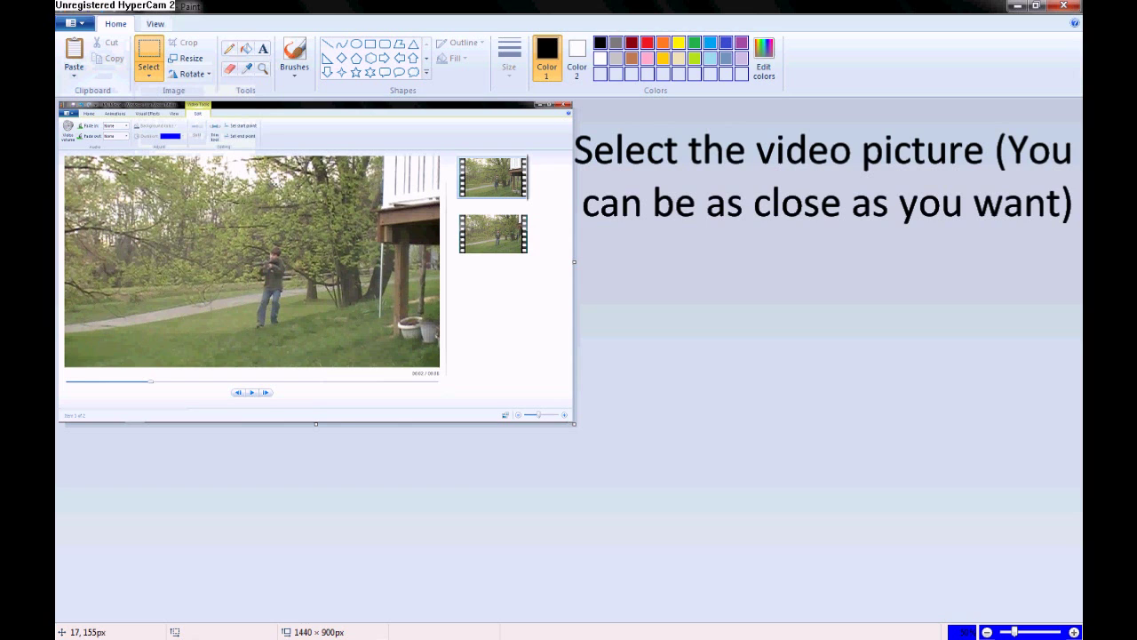
{"action": "left_click_drag", "start_coordinate": [65, 157], "coordinate": [440, 368]}
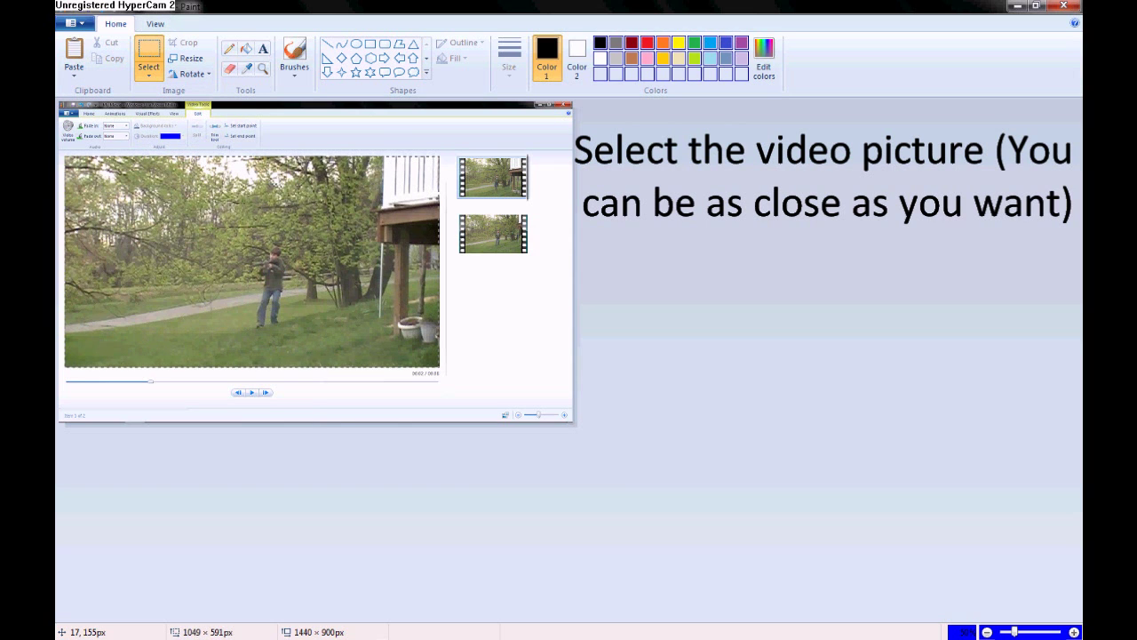
{"action": "left_click_drag", "start_coordinate": [440, 367], "coordinate": [440, 367]}
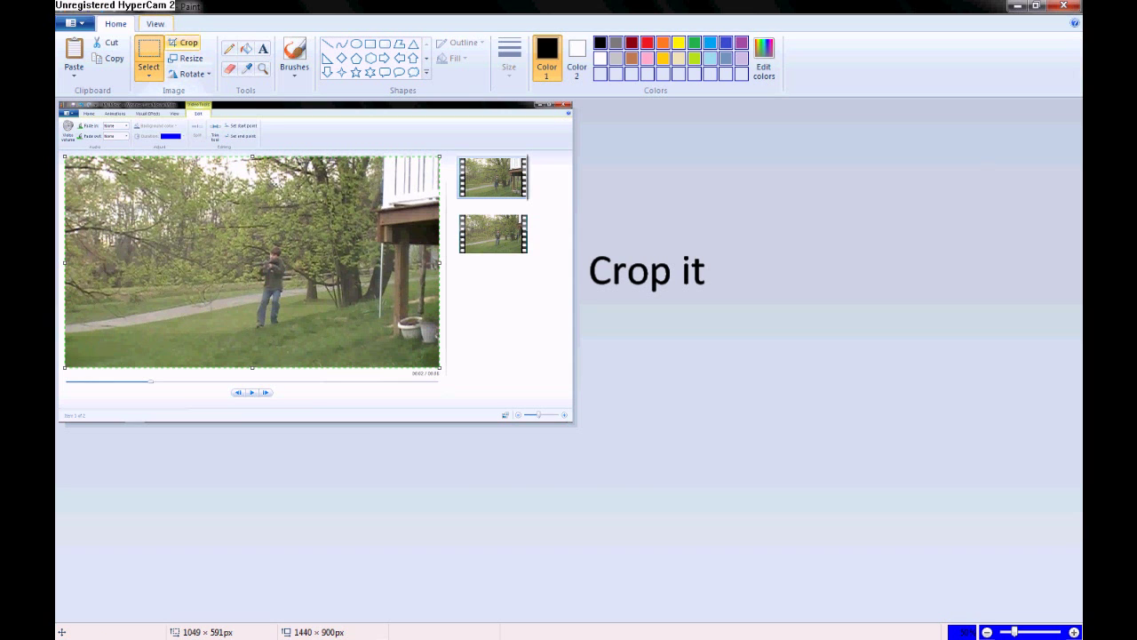
{"action": "left_click", "coordinate": [184, 43]}
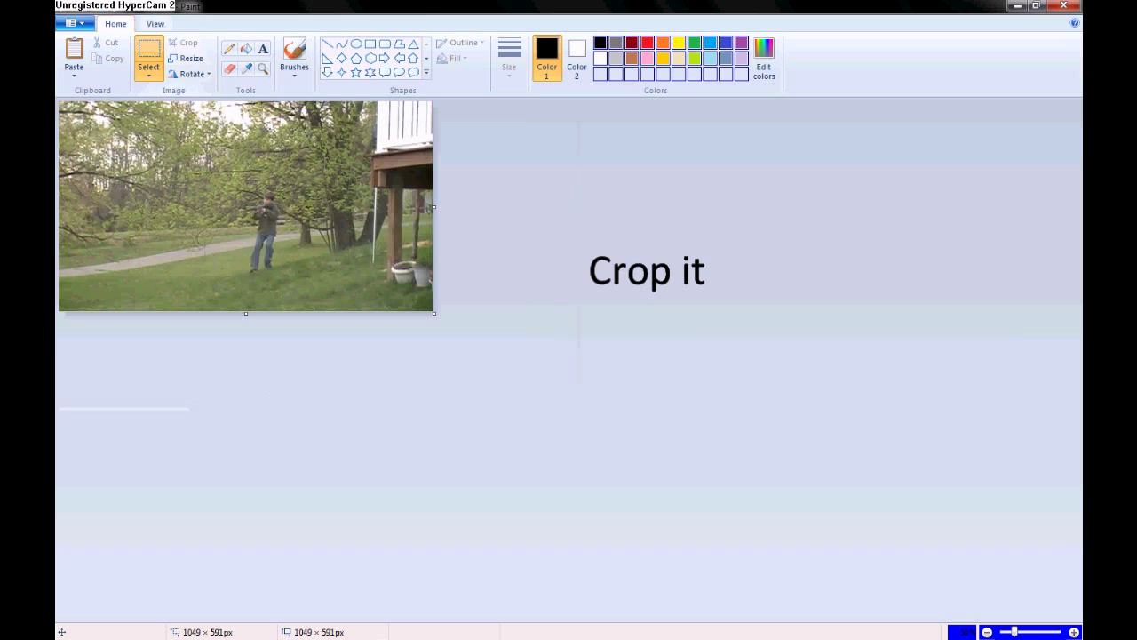
- Save the cropped picture as a JPEG named Untitled in the COD folder of the Pictures library
{"action": "left_click", "coordinate": [72, 23]}
{"action": "left_click", "coordinate": [96, 110]}
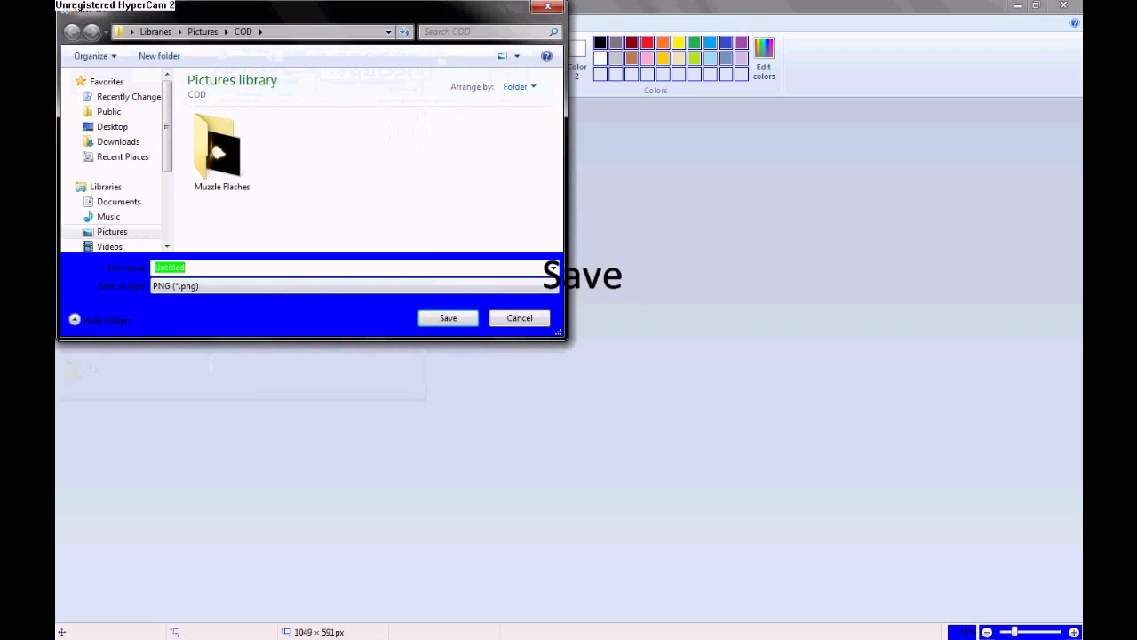
{"action": "scroll", "coordinate": [111, 160], "scroll_direction": "down", "scroll_amount": 2}
{"action": "scroll", "coordinate": [111, 160], "scroll_direction": "down", "scroll_amount": 1}
{"action": "scroll", "coordinate": [111, 160], "scroll_direction": "up", "scroll_amount": 1}
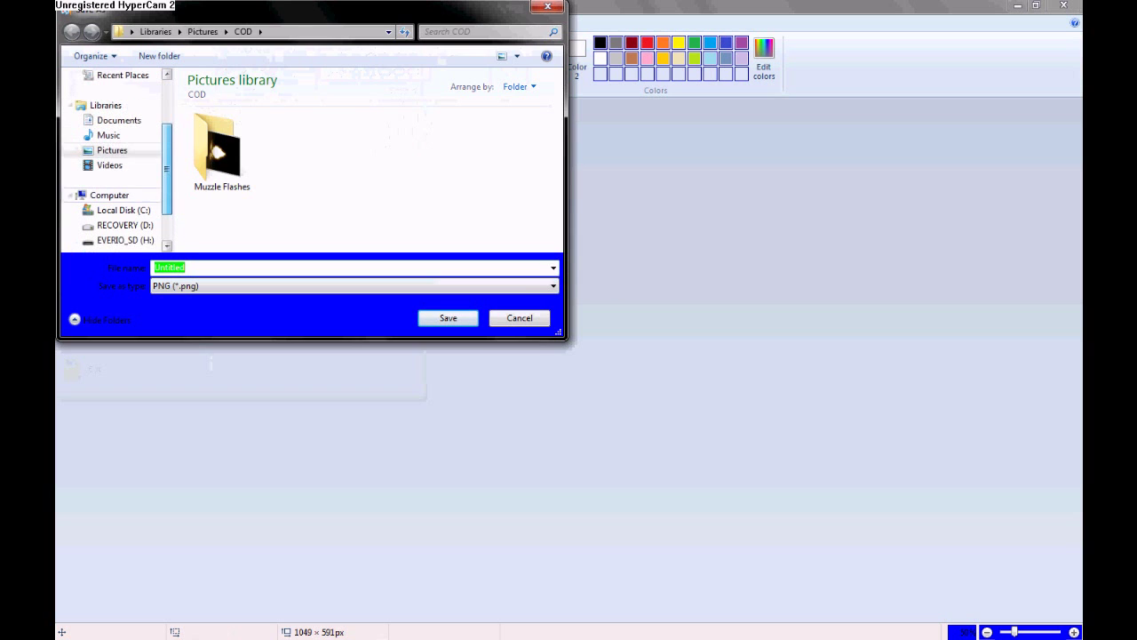
{"action": "left_click", "coordinate": [353, 285]}
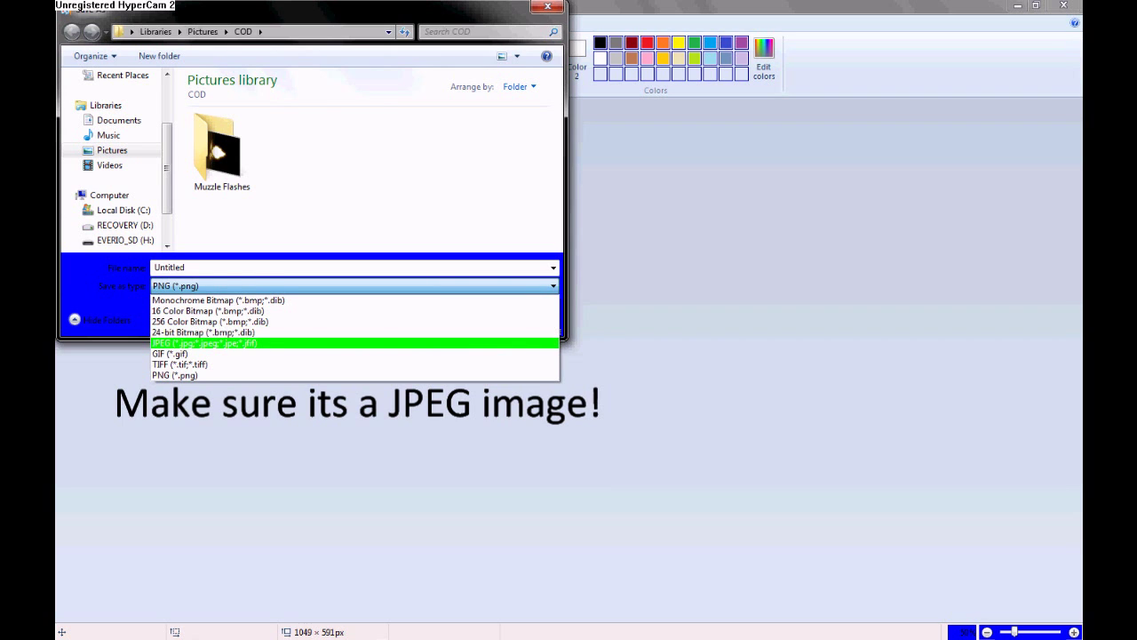
{"action": "left_click", "coordinate": [205, 343]}
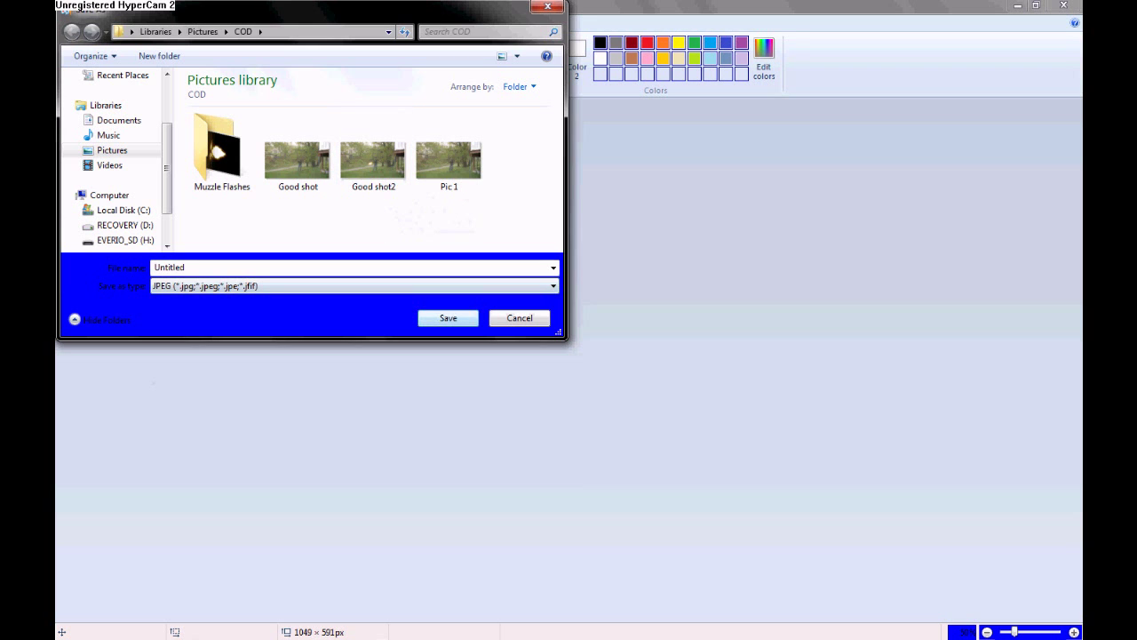
{"action": "left_click", "coordinate": [448, 317]}
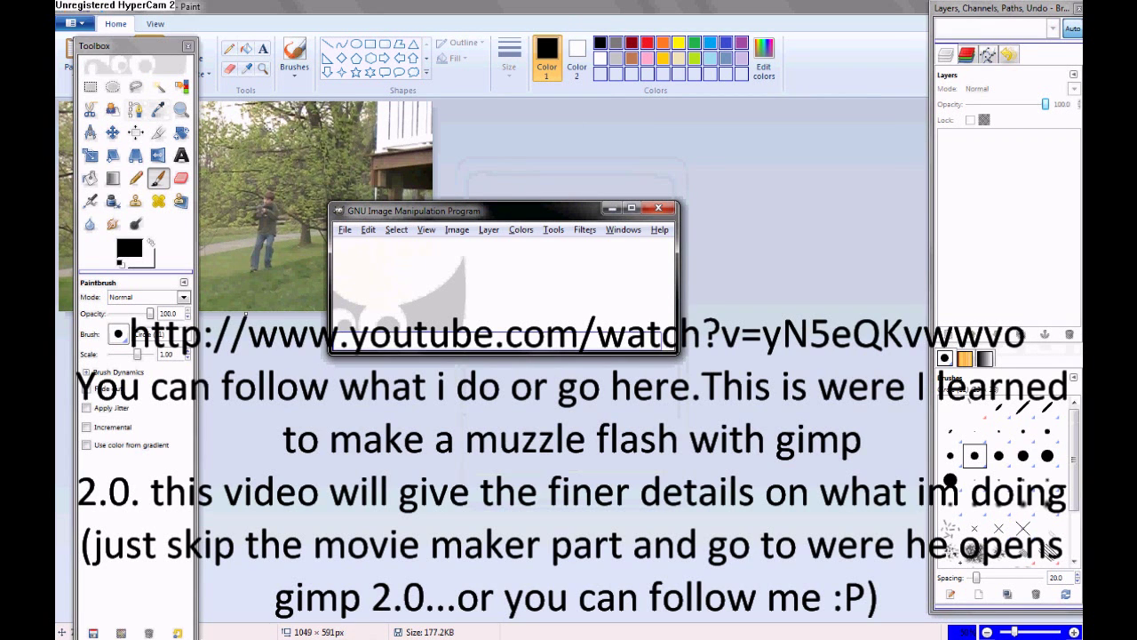
- In GIMP, open Untitled.jpg from the COD pictures folder and move its image window up beside the toolbox
{"action": "left_click", "coordinate": [345, 229]}
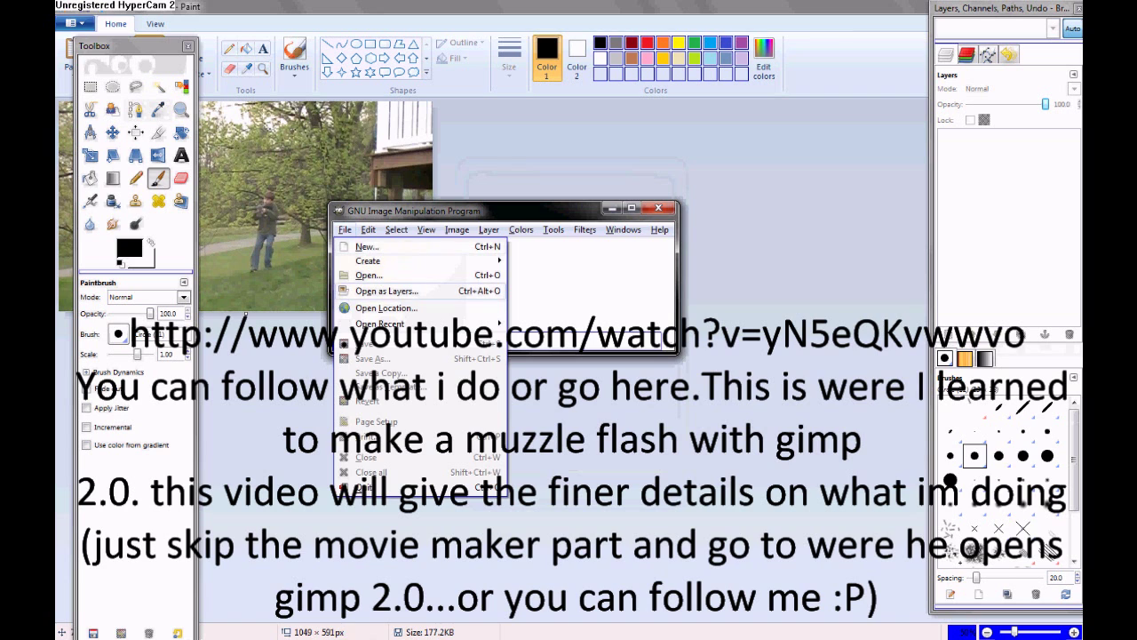
{"action": "left_click", "coordinate": [368, 274]}
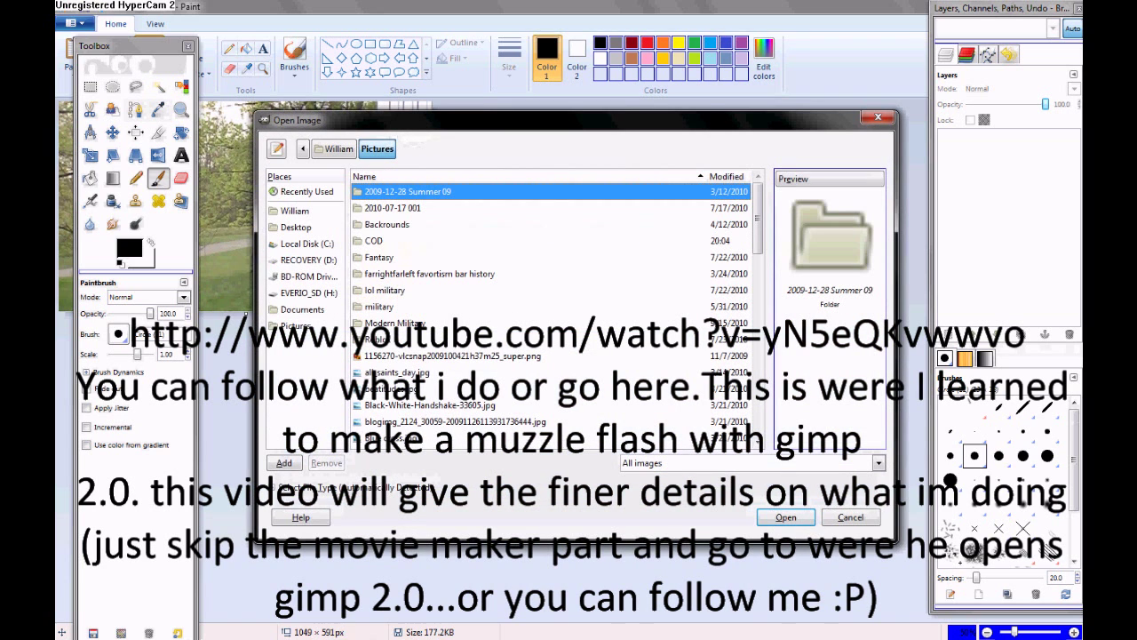
{"action": "double_click", "coordinate": [418, 241]}
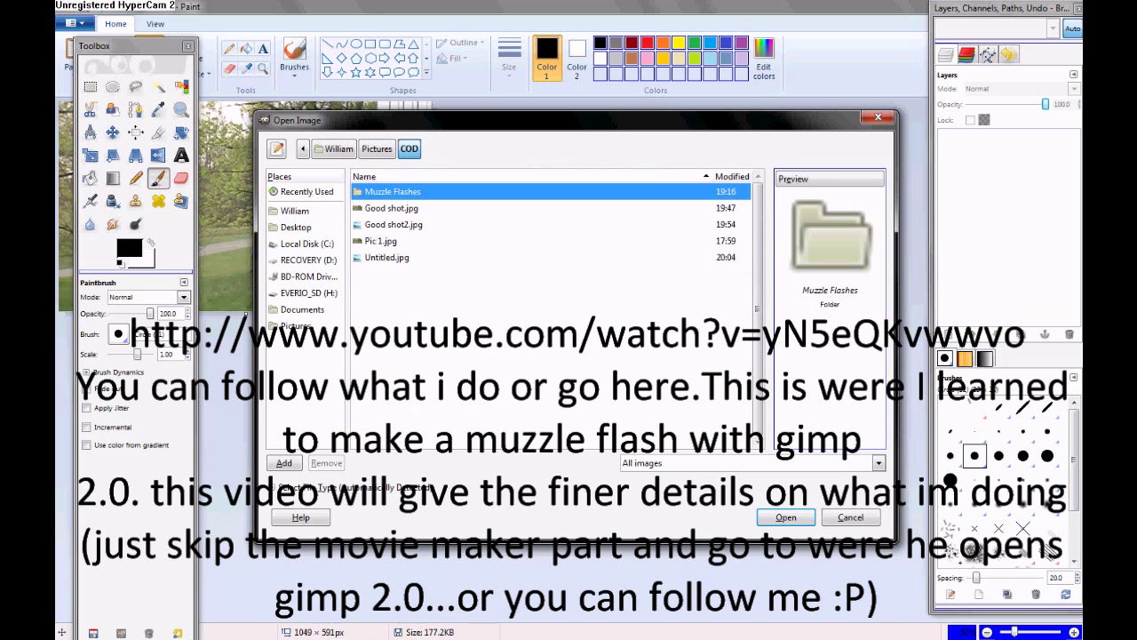
{"action": "double_click", "coordinate": [386, 257]}
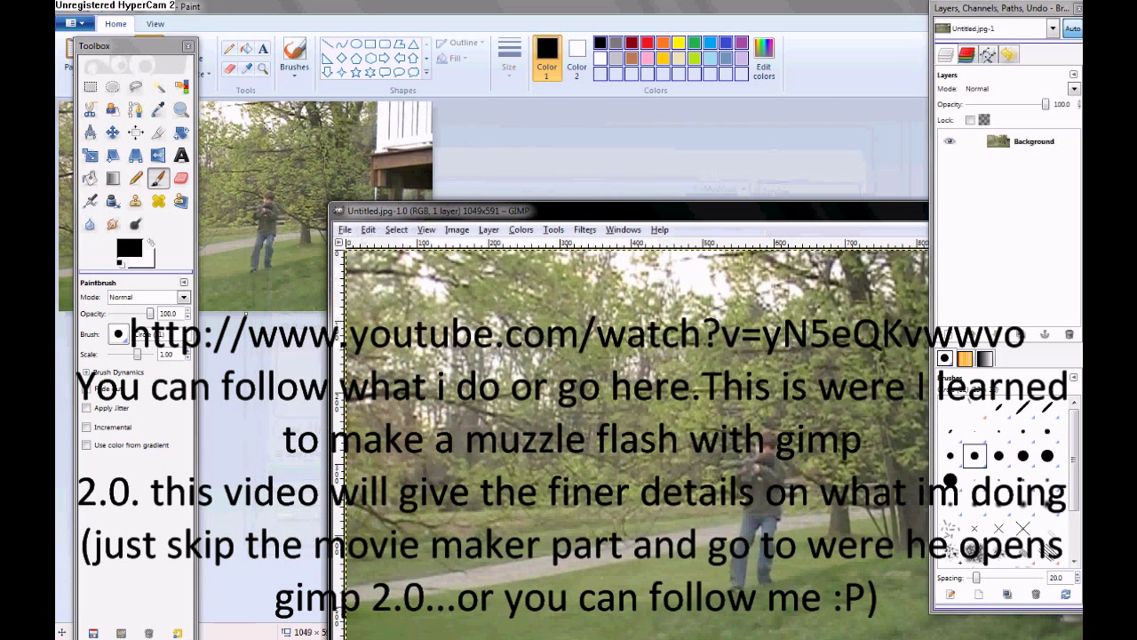
{"action": "left_click_drag", "start_coordinate": [622, 211], "coordinate": [458, 70]}
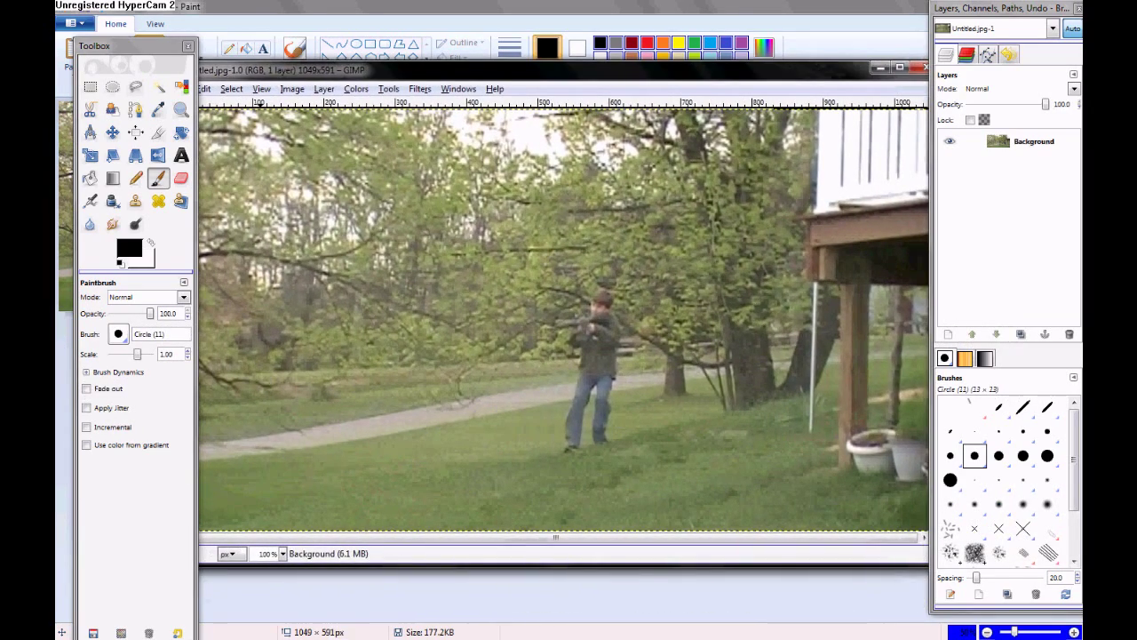
- Open the muzzle flash image machine_gun_image-207x146.jpg from the Muzzle Flashes folder
{"action": "key", "text": "alt+f"}
{"action": "key", "text": "Down"}
{"action": "key", "text": "Down"}
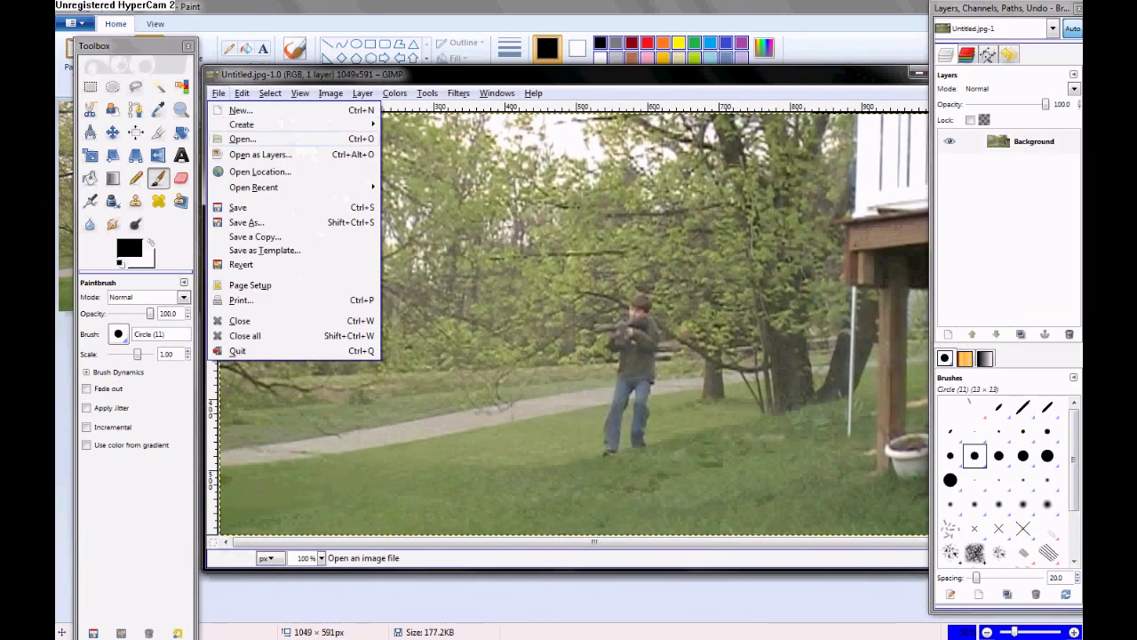
{"action": "key", "text": "Return"}
{"action": "double_click", "coordinate": [392, 191]}
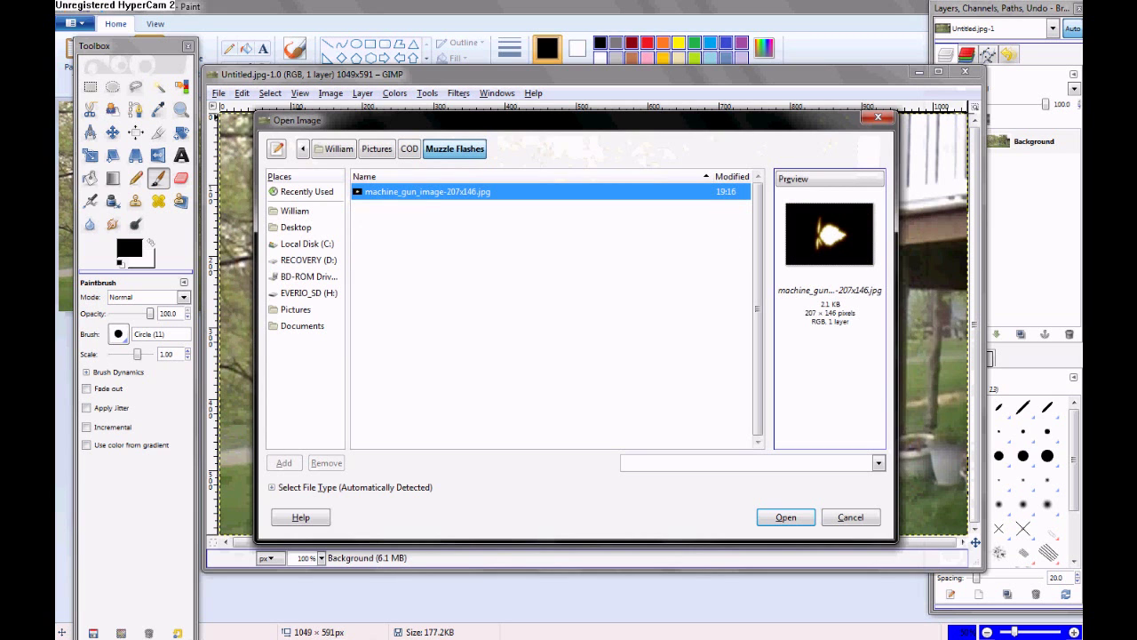
{"action": "key", "text": "Return"}
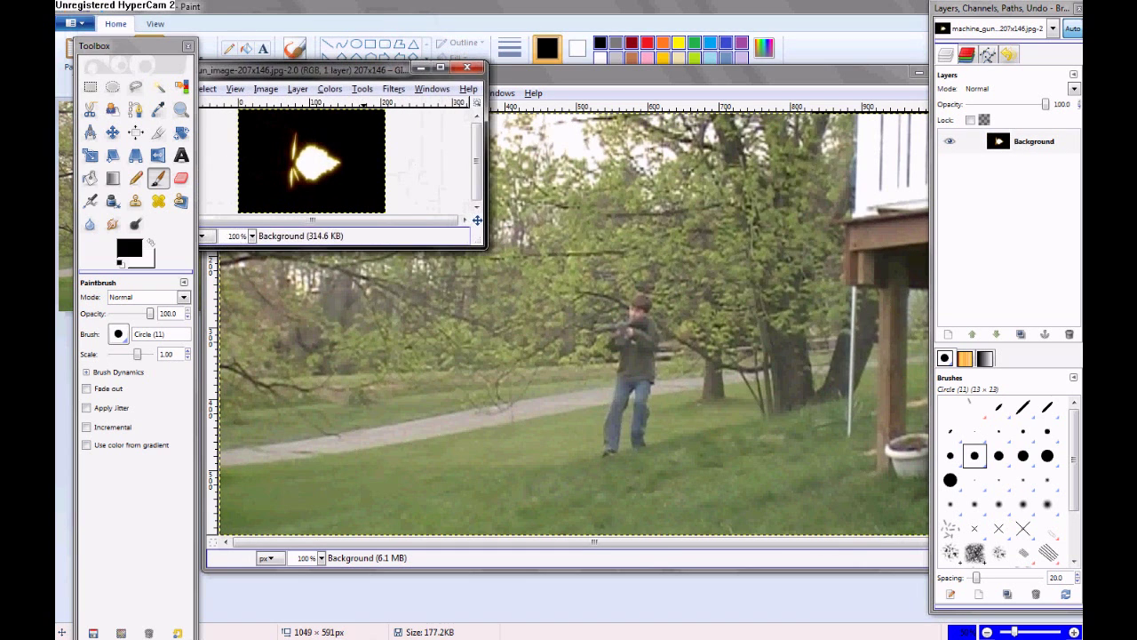
- Copy the muzzle flash image and paste it into the Untitled.jpg image as a new layer
{"action": "right_click", "coordinate": [370, 134]}
{"action": "mouse_move", "coordinate": [398, 166]}
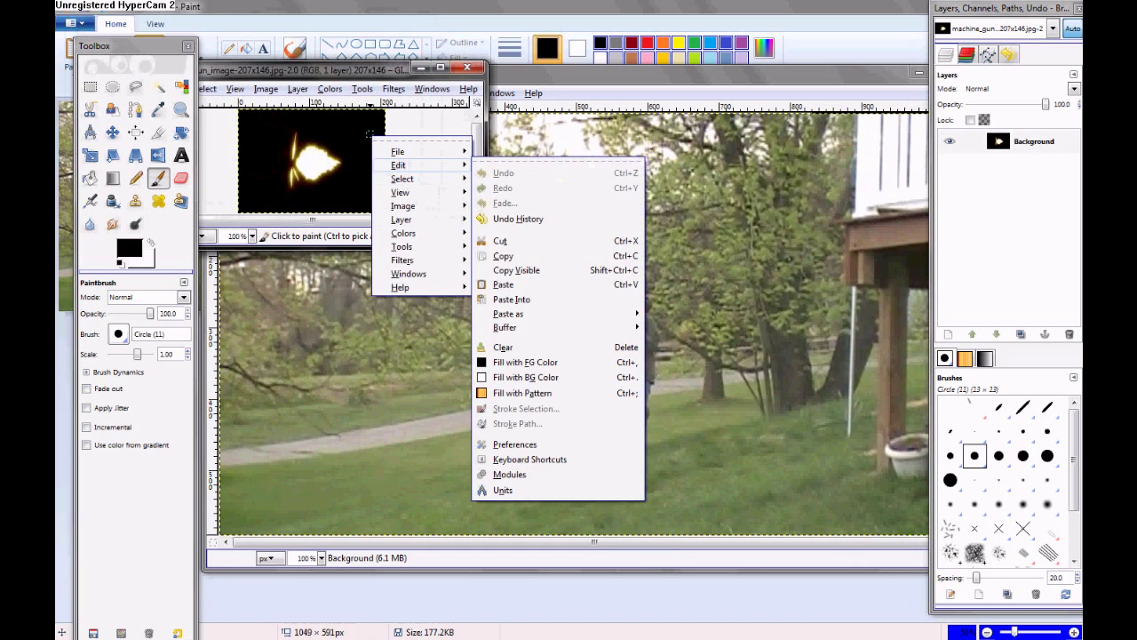
{"action": "left_click", "coordinate": [503, 256]}
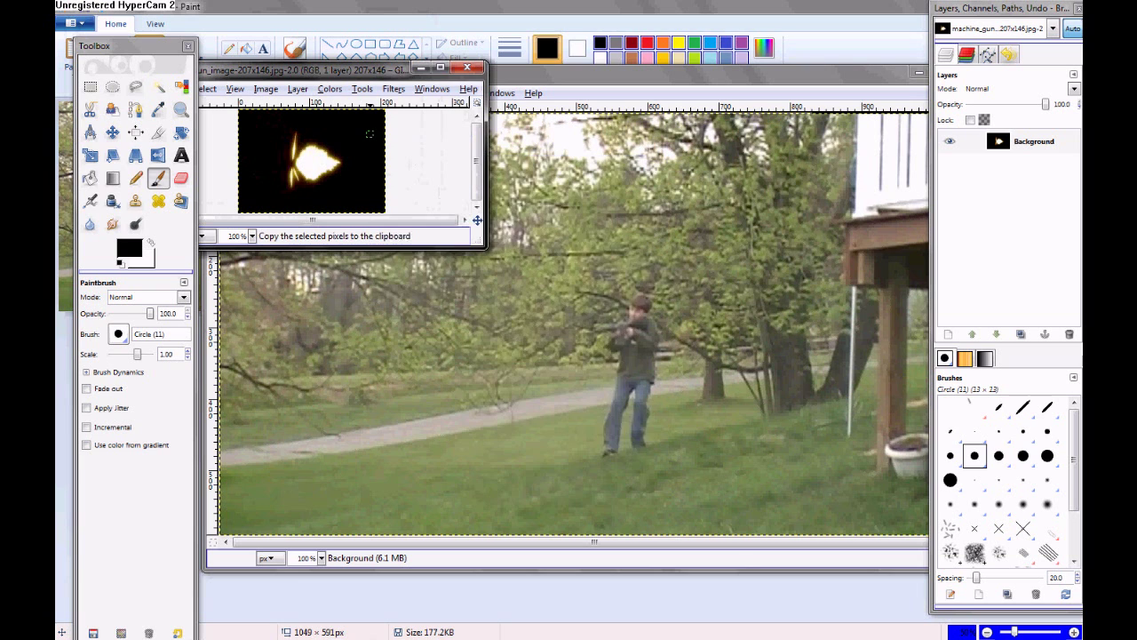
{"action": "left_click", "coordinate": [524, 306]}
{"action": "right_click", "coordinate": [522, 305]}
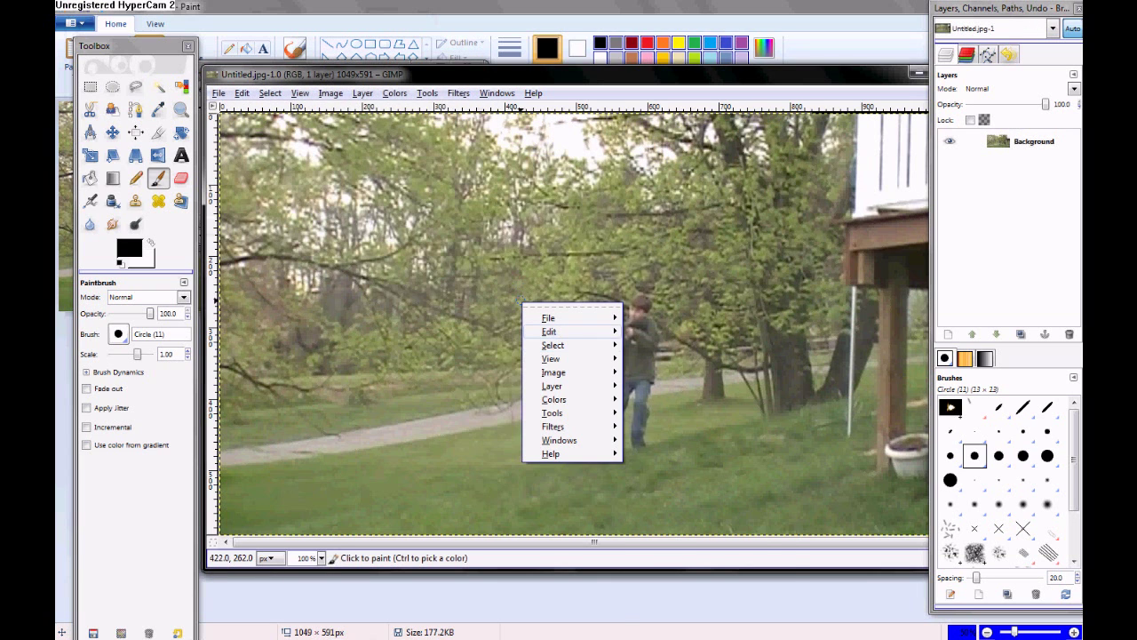
{"action": "mouse_move", "coordinate": [549, 331]}
{"action": "mouse_move", "coordinate": [658, 454]}
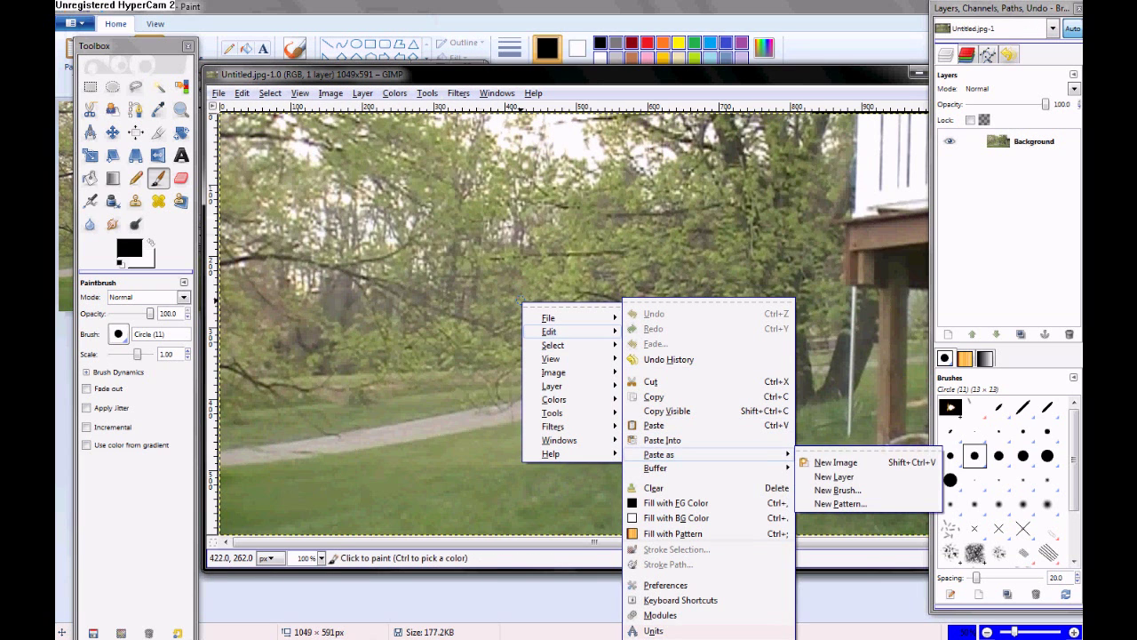
{"action": "left_click", "coordinate": [833, 476]}
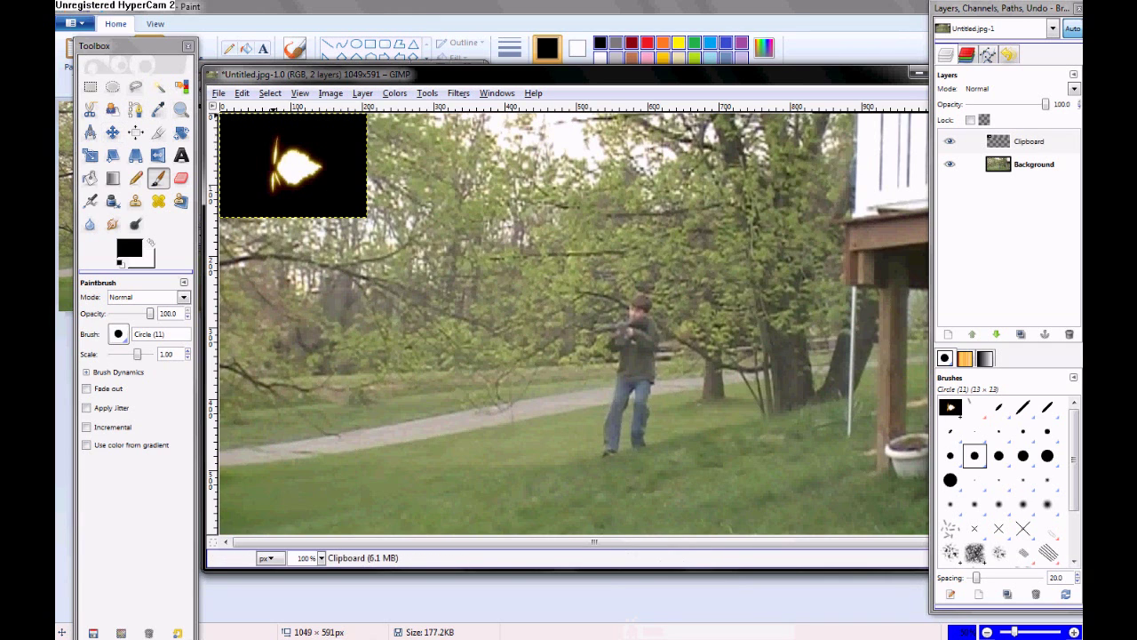
- Make the muzzle flash layer's black background transparent using Color to Alpha with the color 000000
{"action": "left_click", "coordinate": [363, 92]}
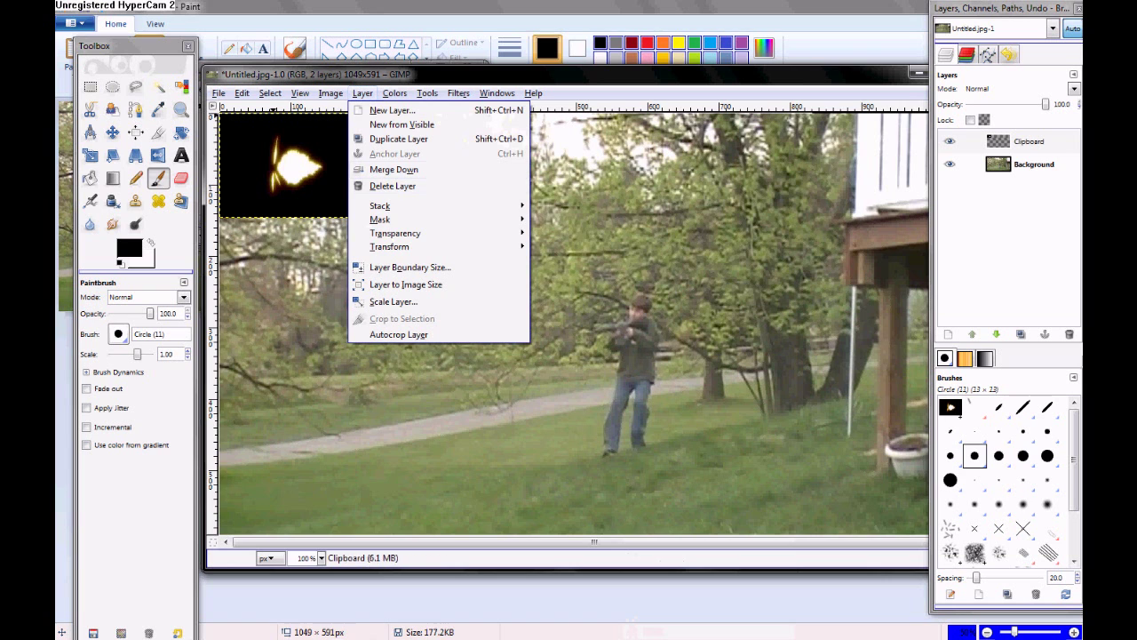
{"action": "mouse_move", "coordinate": [391, 247]}
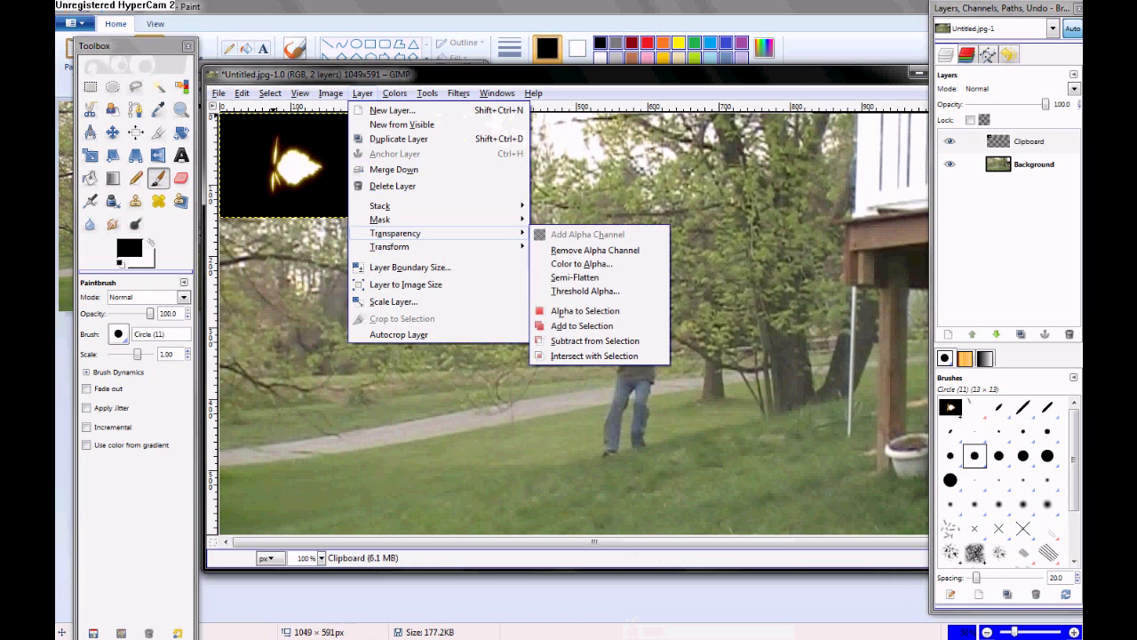
{"action": "left_click", "coordinate": [582, 264]}
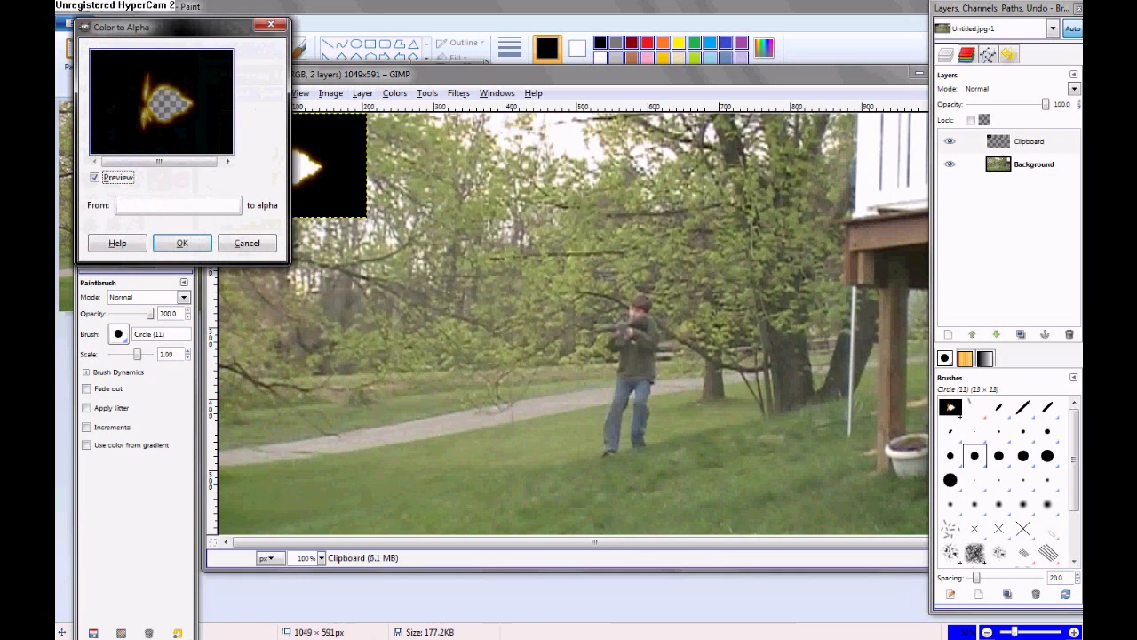
{"action": "left_click", "coordinate": [177, 204]}
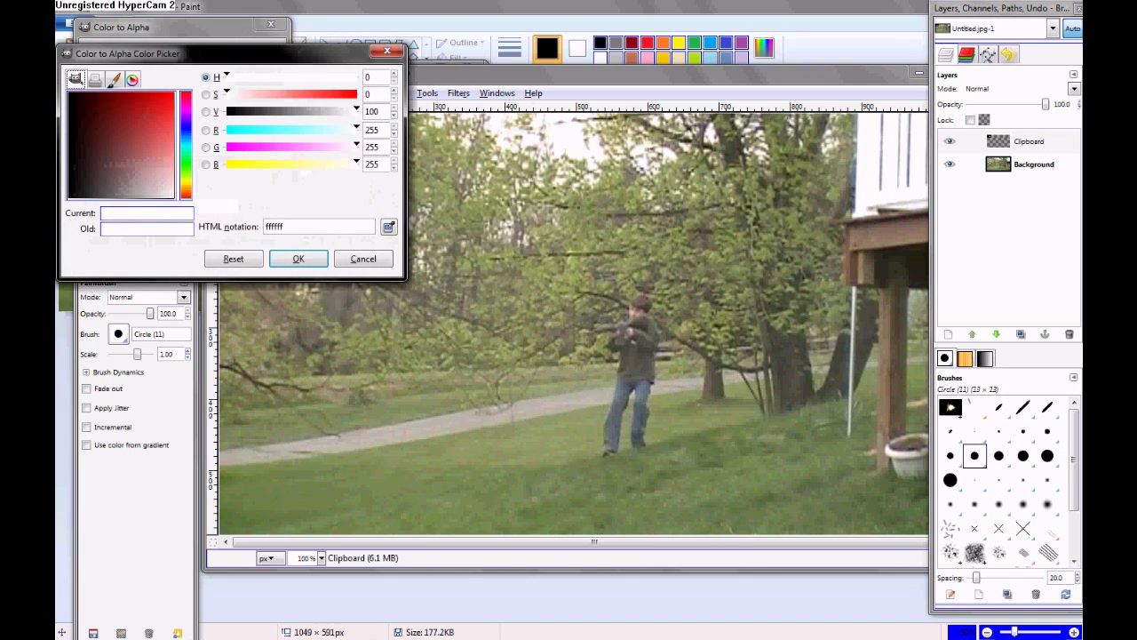
{"action": "left_click_drag", "start_coordinate": [355, 111], "coordinate": [226, 111]}
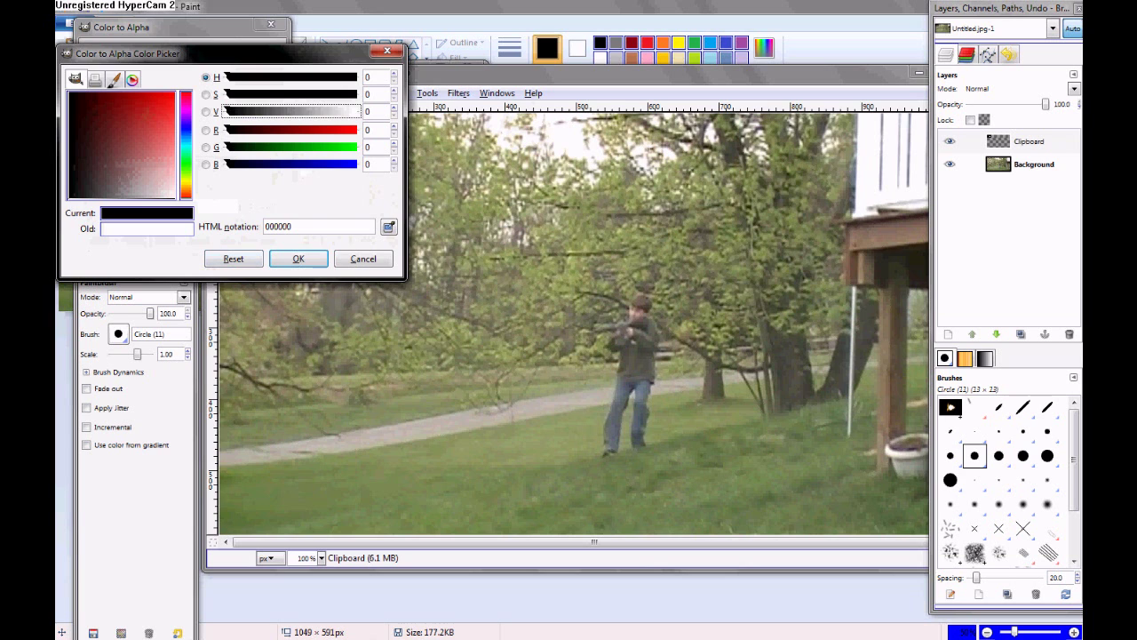
{"action": "left_click", "coordinate": [298, 259]}
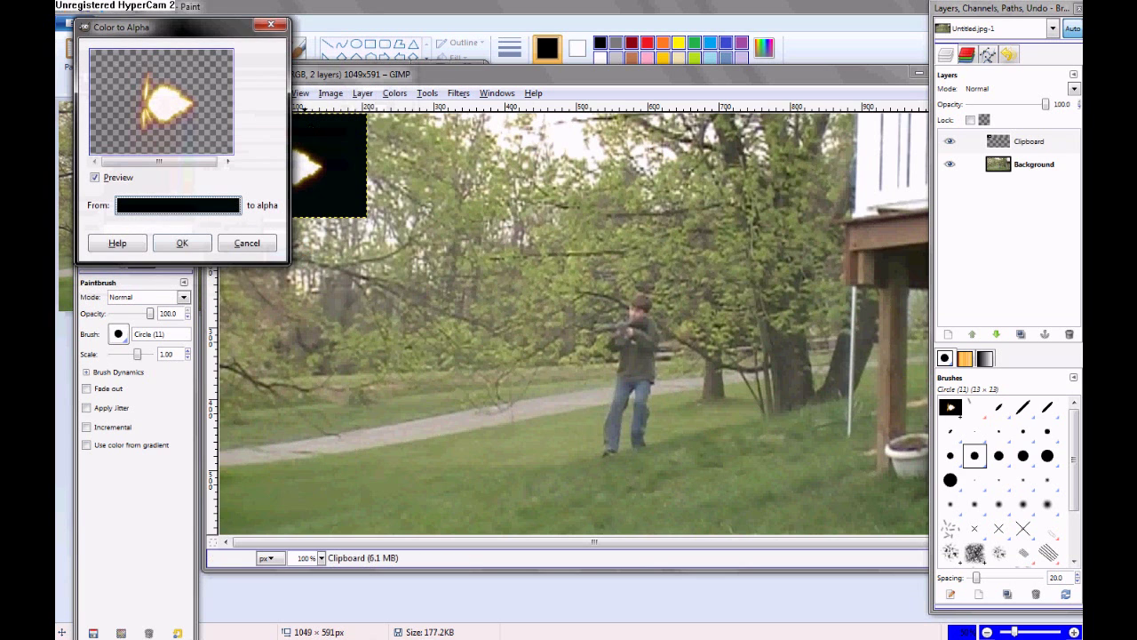
{"action": "left_click", "coordinate": [183, 243]}
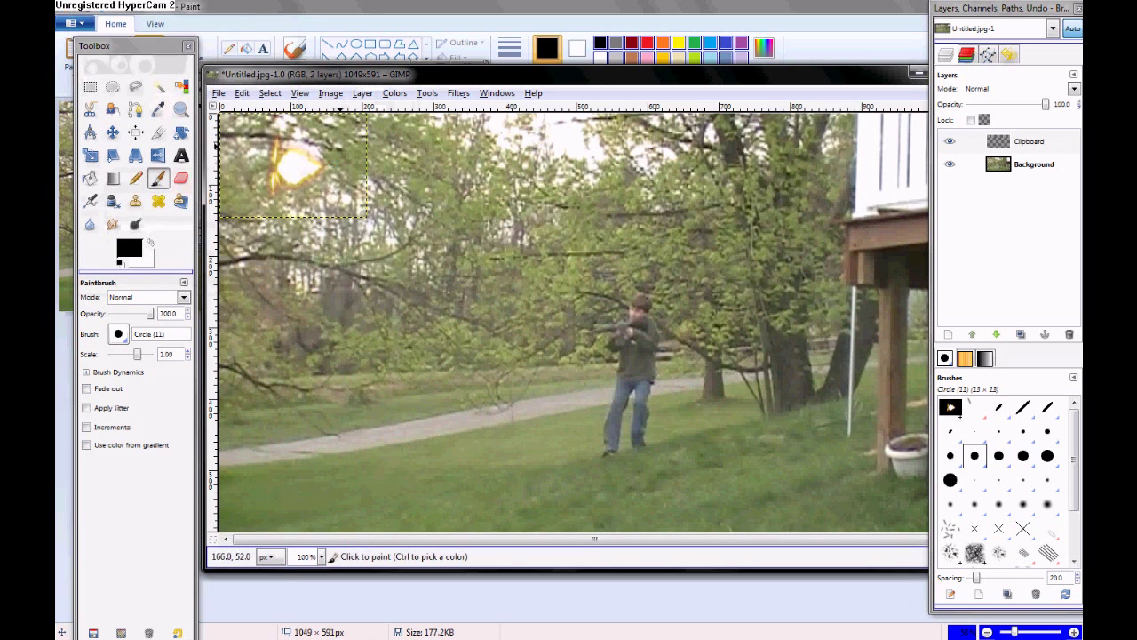
- Move the muzzle flash layer in front of the boy's gun and rotate it by 155.98 degrees
{"action": "left_click", "coordinate": [112, 132]}
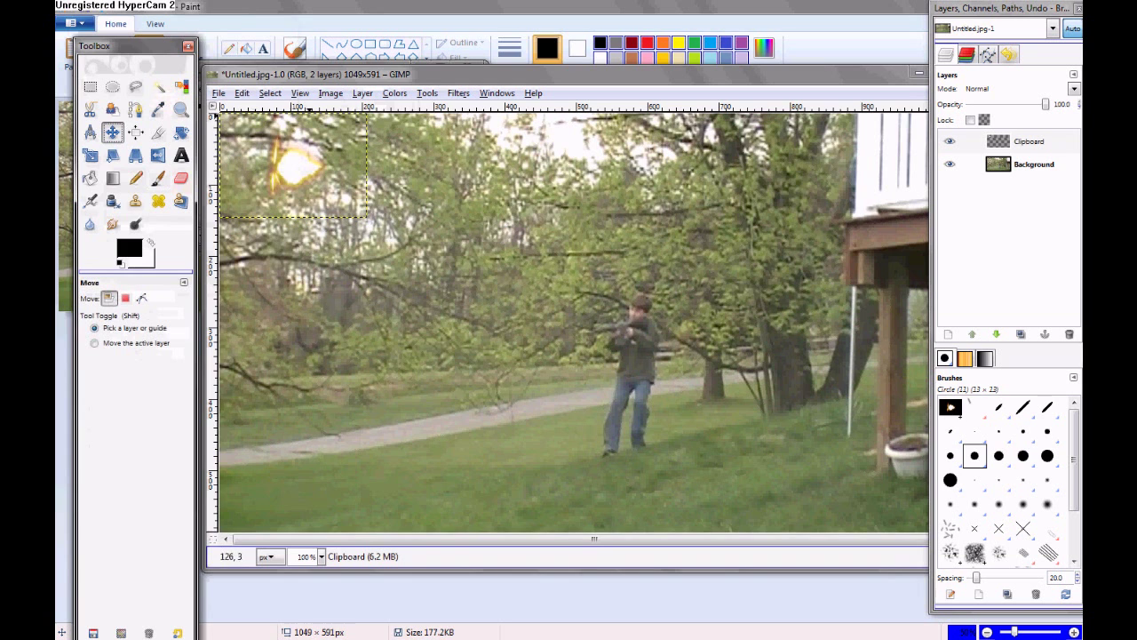
{"action": "left_click_drag", "start_coordinate": [312, 114], "coordinate": [312, 114]}
{"action": "left_click_drag", "start_coordinate": [300, 171], "coordinate": [567, 353]}
{"action": "left_click", "coordinate": [180, 132]}
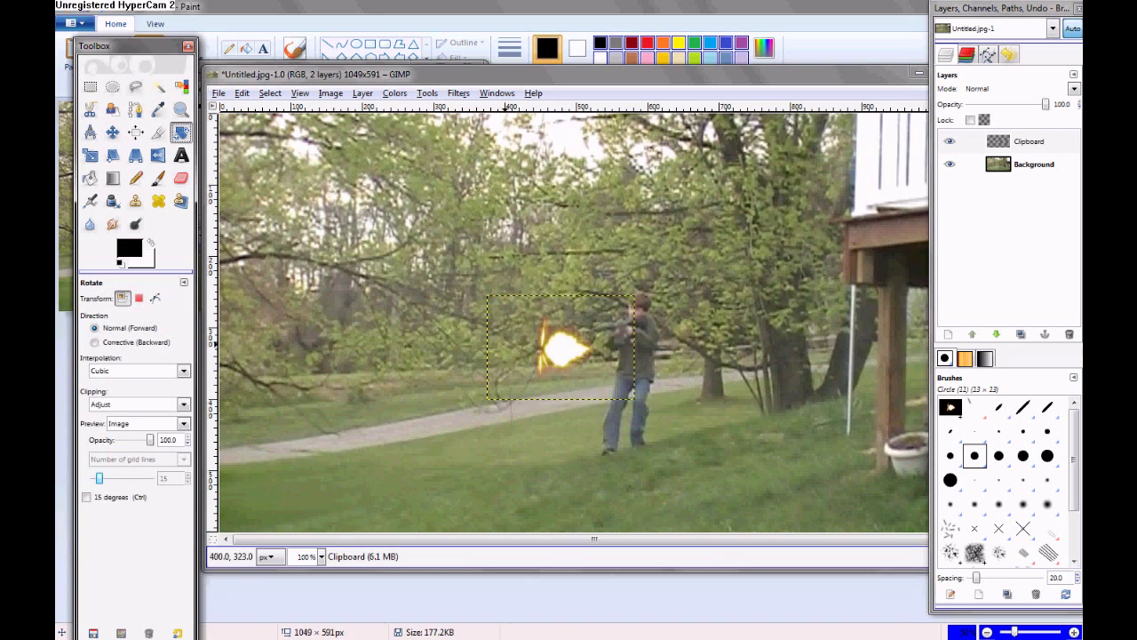
{"action": "left_click_drag", "start_coordinate": [487, 296], "coordinate": [652, 368]}
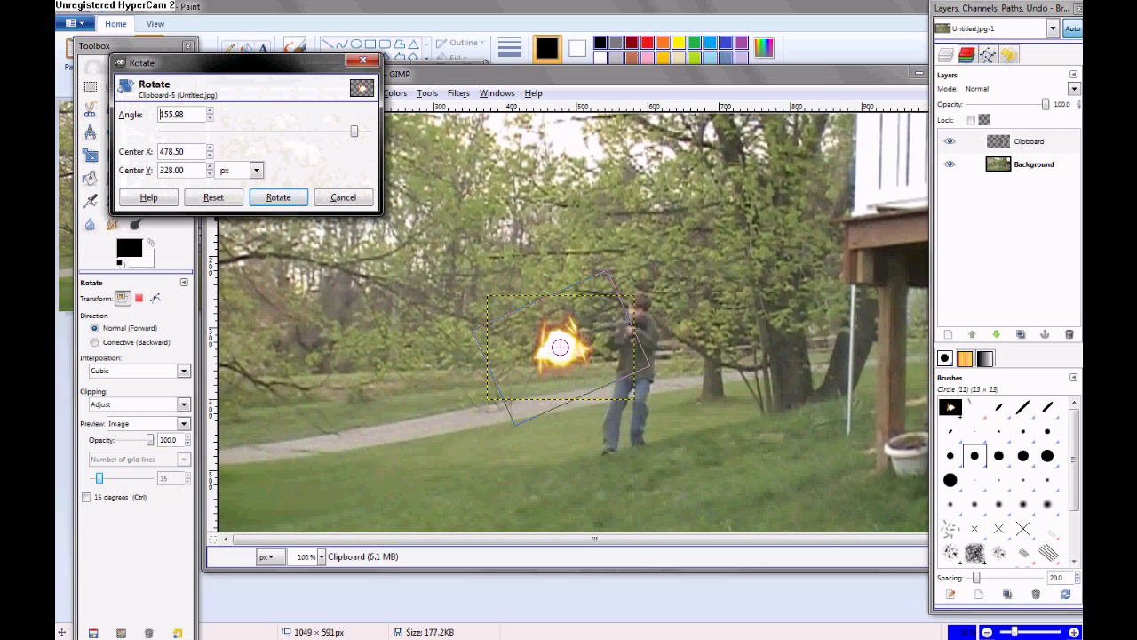
{"action": "left_click", "coordinate": [279, 197]}
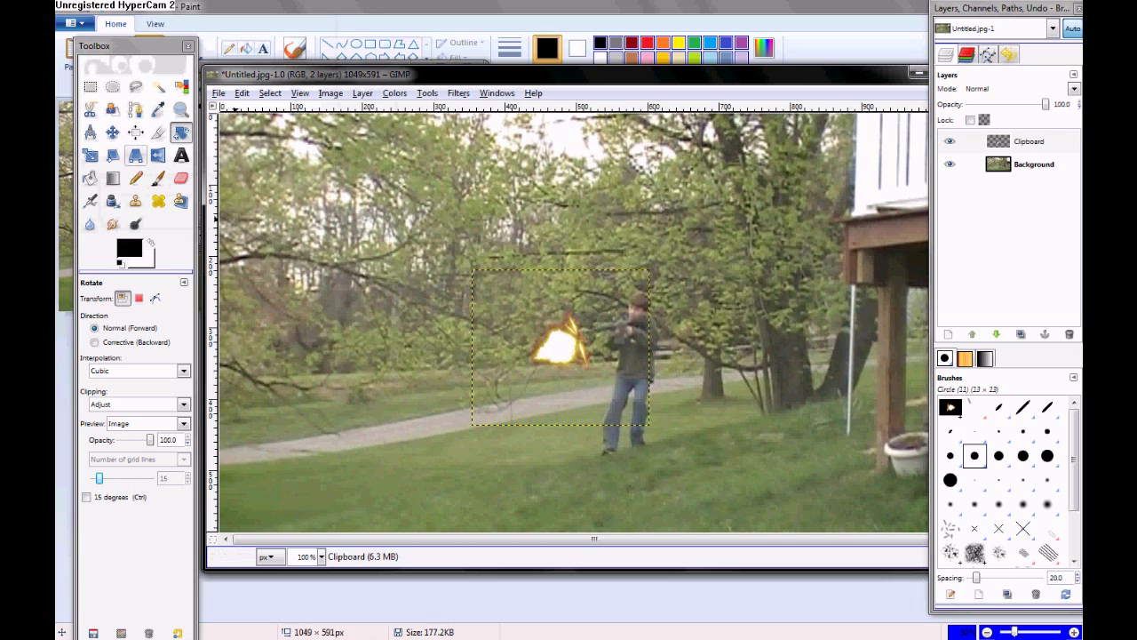
- Scale the muzzle flash layer to 183 × 150 pixels and reposition it at the end of the gun barrel
{"action": "left_click", "coordinate": [90, 155]}
{"action": "left_click", "coordinate": [474, 272]}
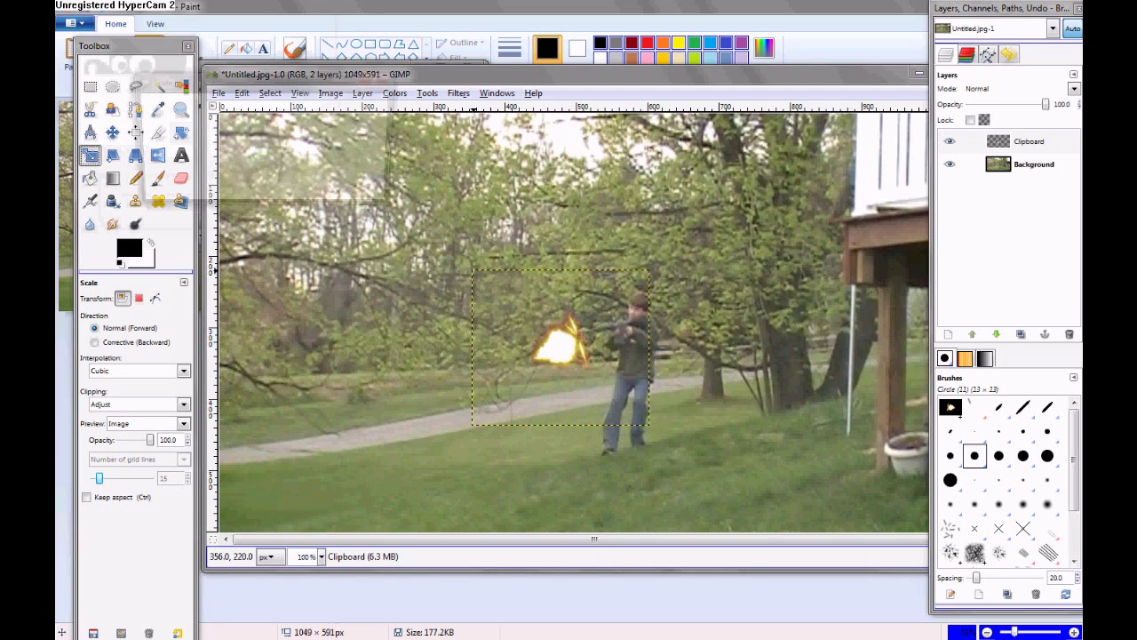
{"action": "left_click_drag", "start_coordinate": [498, 286], "coordinate": [524, 319]}
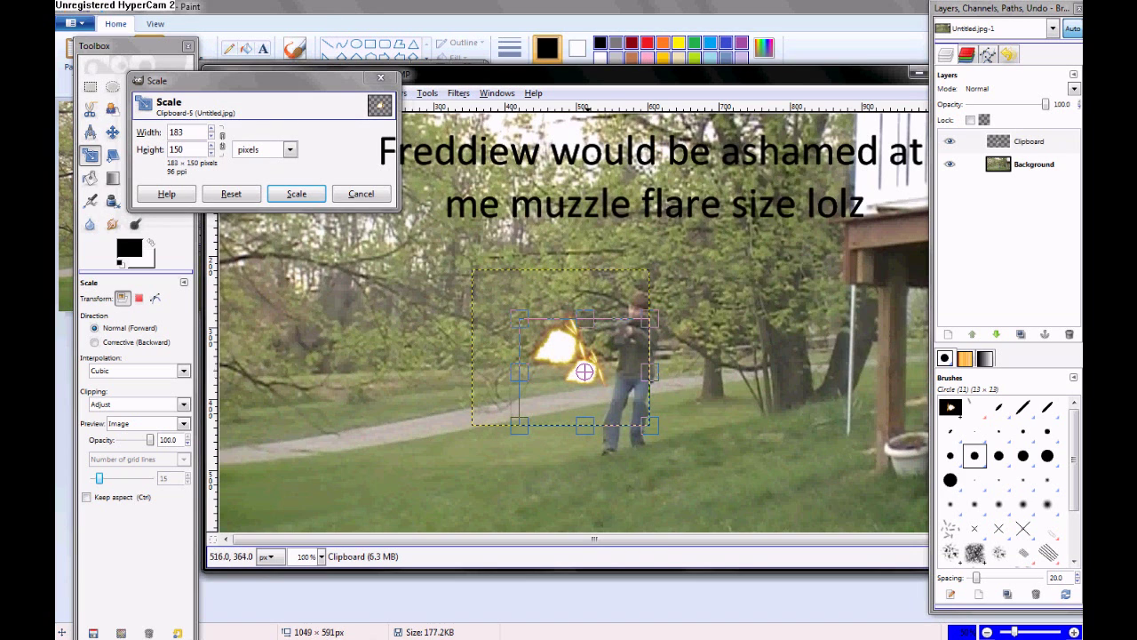
{"action": "left_click", "coordinate": [295, 193]}
{"action": "key", "text": "m"}
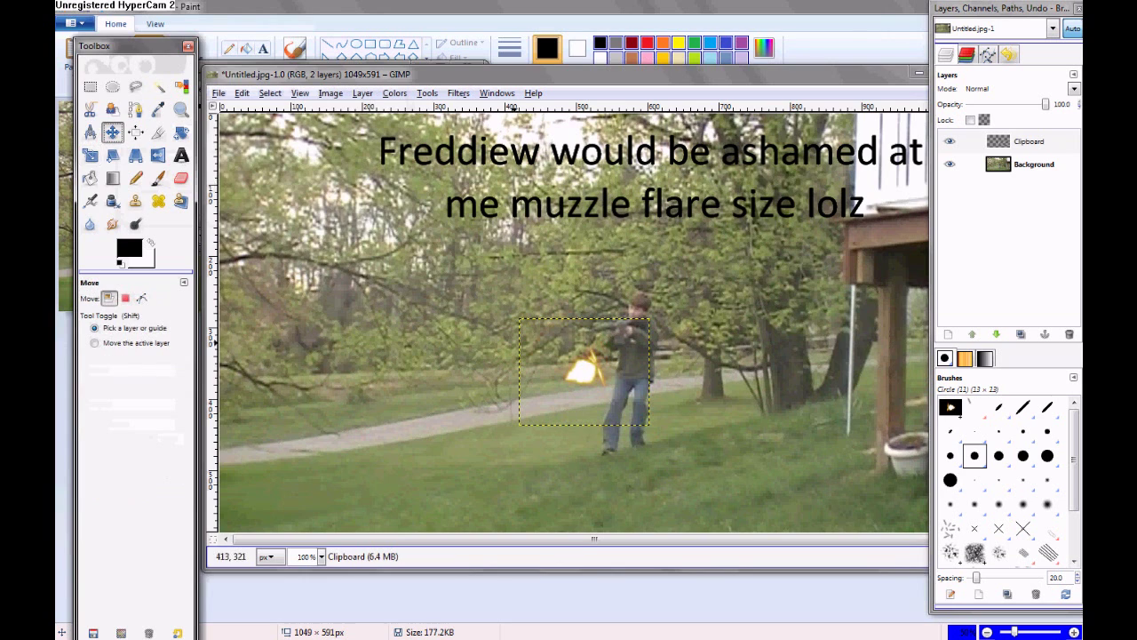
{"action": "left_click_drag", "start_coordinate": [584, 371], "coordinate": [579, 339]}
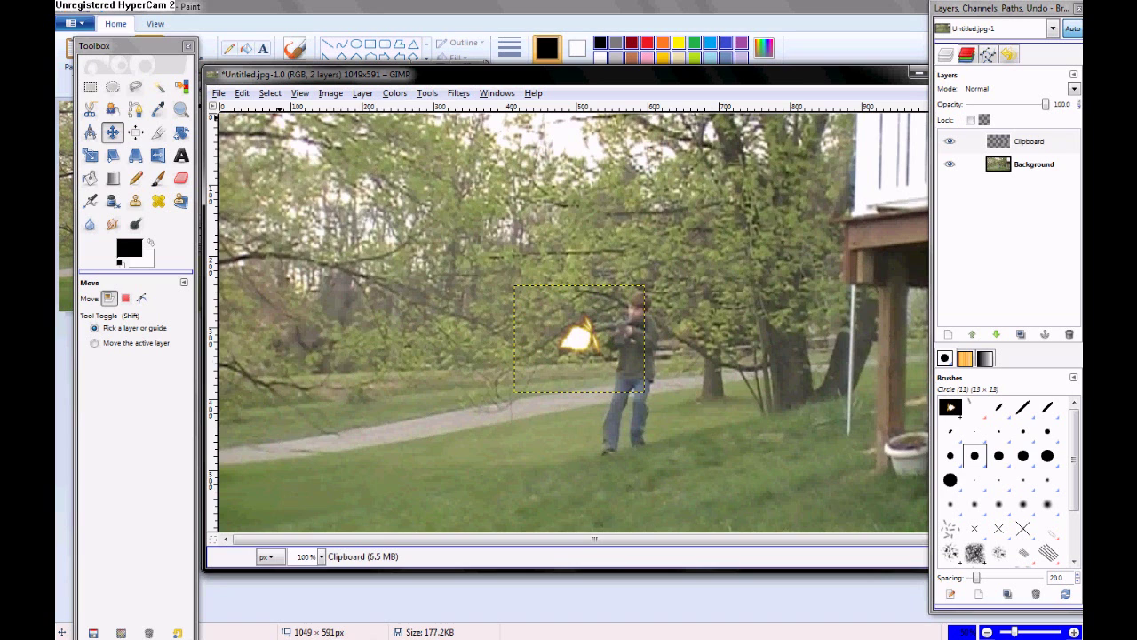
- Save the composited image as Untitled2.jpg in the COD folder with JPEG quality 100
{"action": "left_click", "coordinate": [217, 92]}
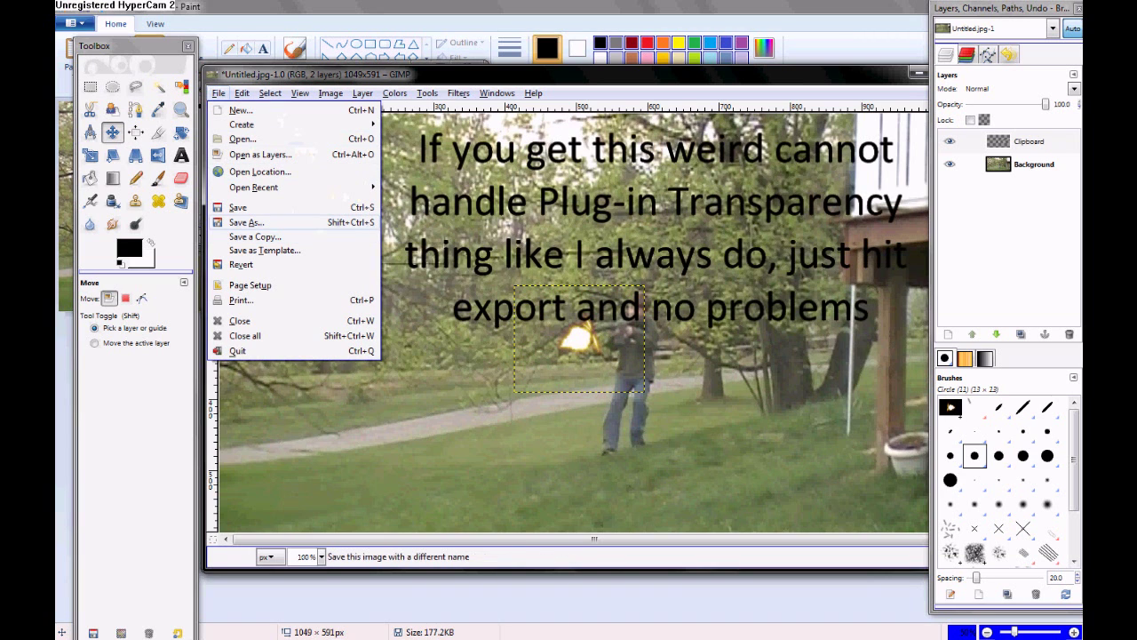
{"action": "left_click", "coordinate": [253, 222]}
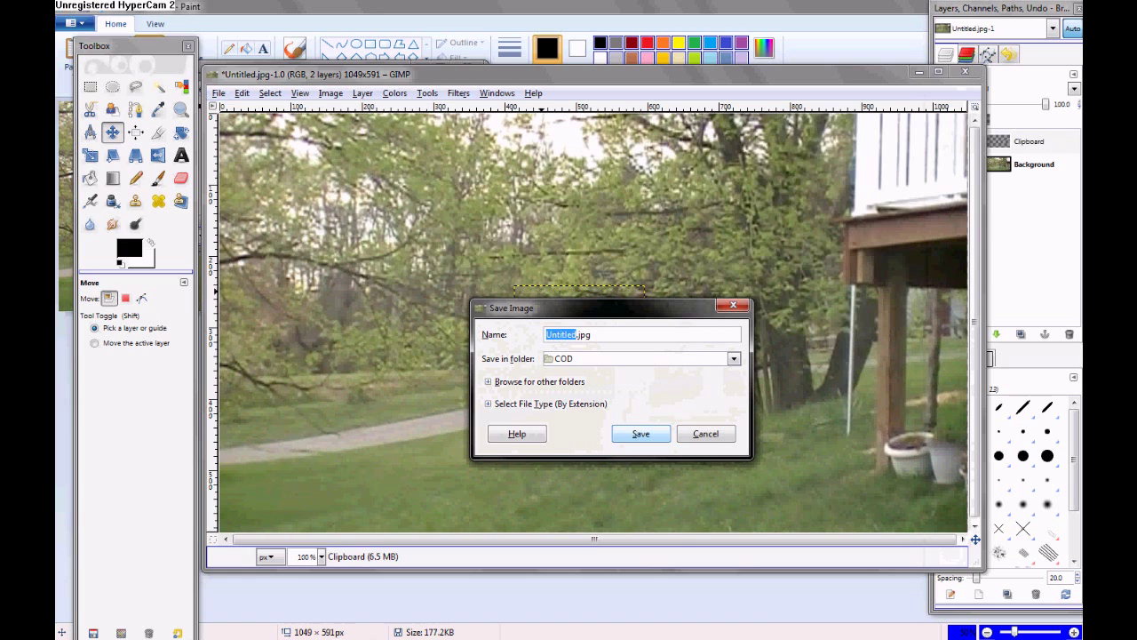
{"action": "key", "text": "Return"}
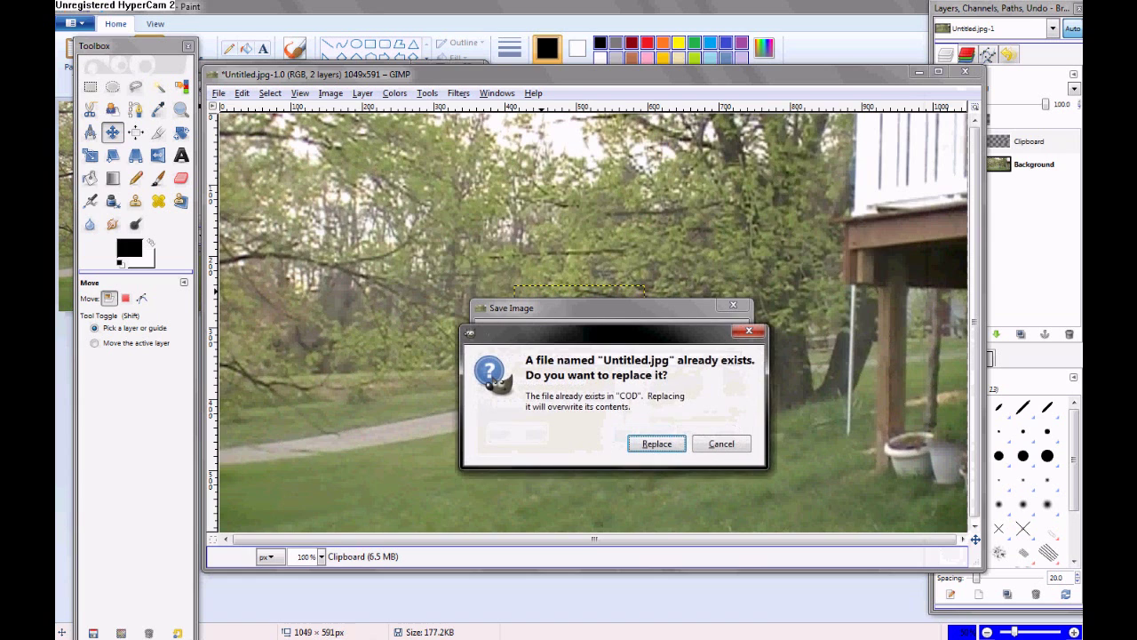
{"action": "left_click", "coordinate": [721, 443]}
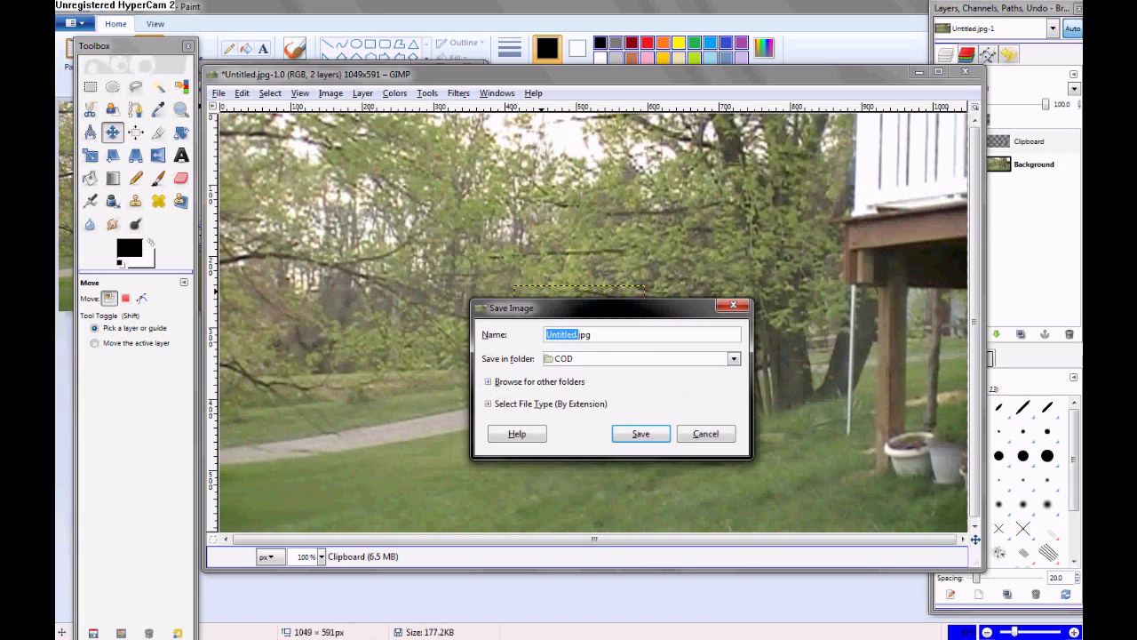
{"action": "left_click", "coordinate": [577, 334]}
{"action": "type", "text": "2"}
{"action": "key", "text": "Return"}
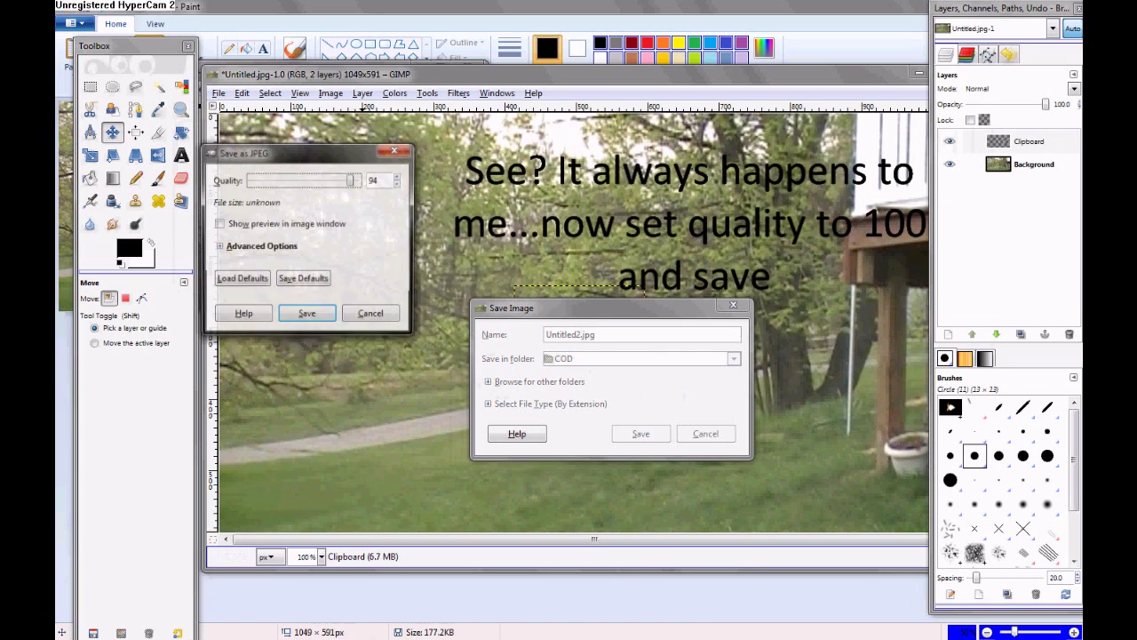
{"action": "left_click_drag", "start_coordinate": [343, 180], "coordinate": [358, 179]}
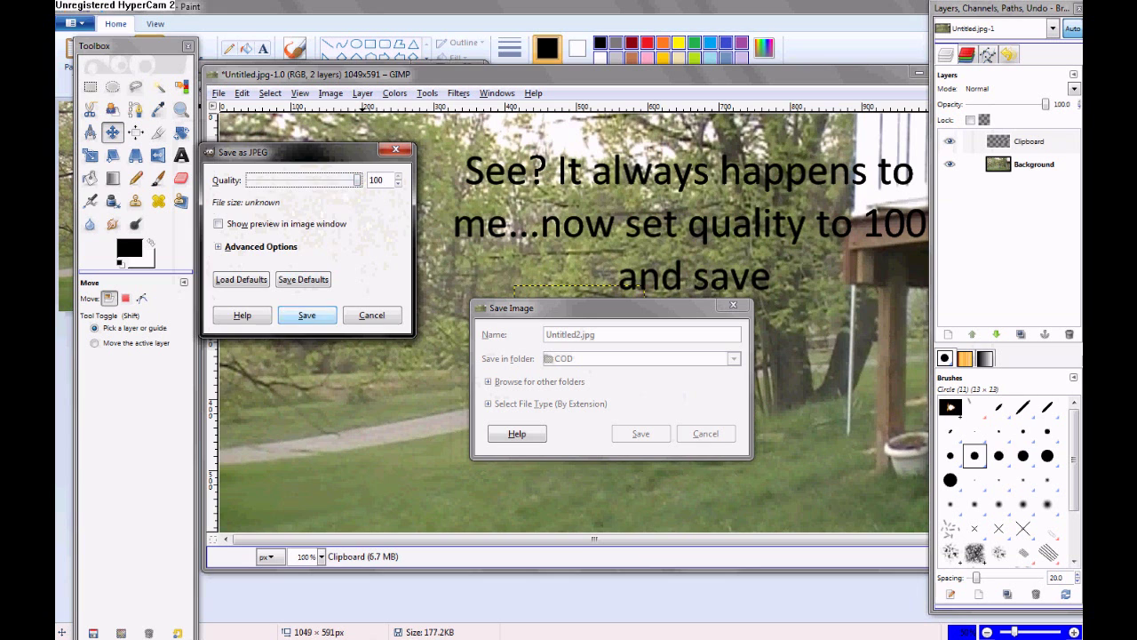
{"action": "key", "text": "Return"}
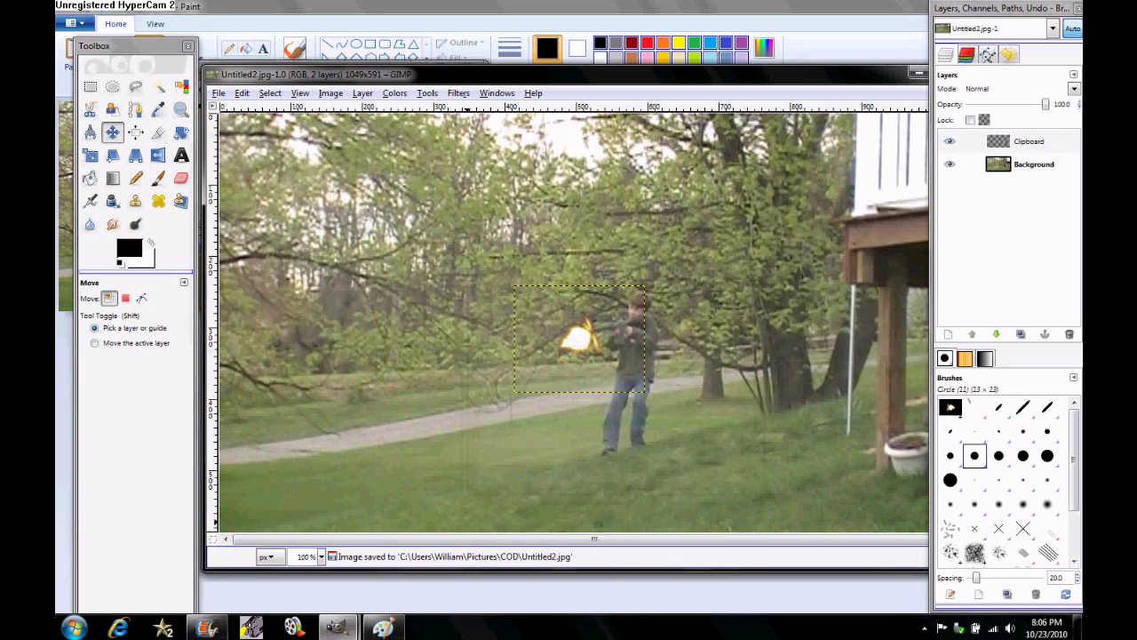
- In Windows Live Movie Maker, insert the Untitled2 picture from the COD folder between the two split clips, with a duration of 0.03
{"action": "left_click", "coordinate": [208, 627]}
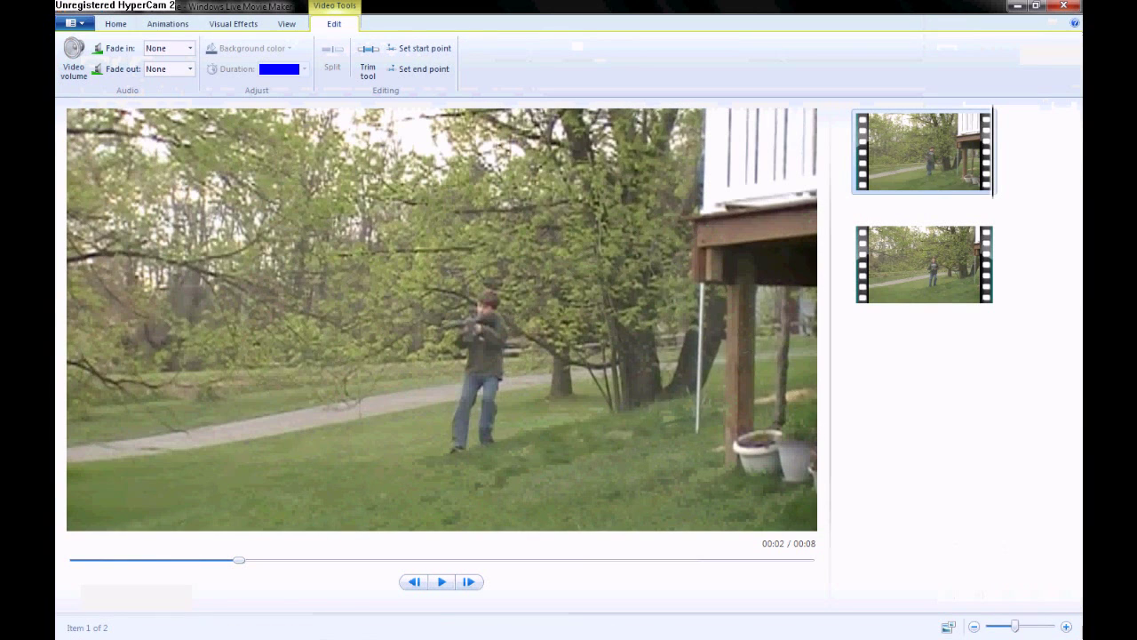
{"action": "left_click", "coordinate": [116, 24]}
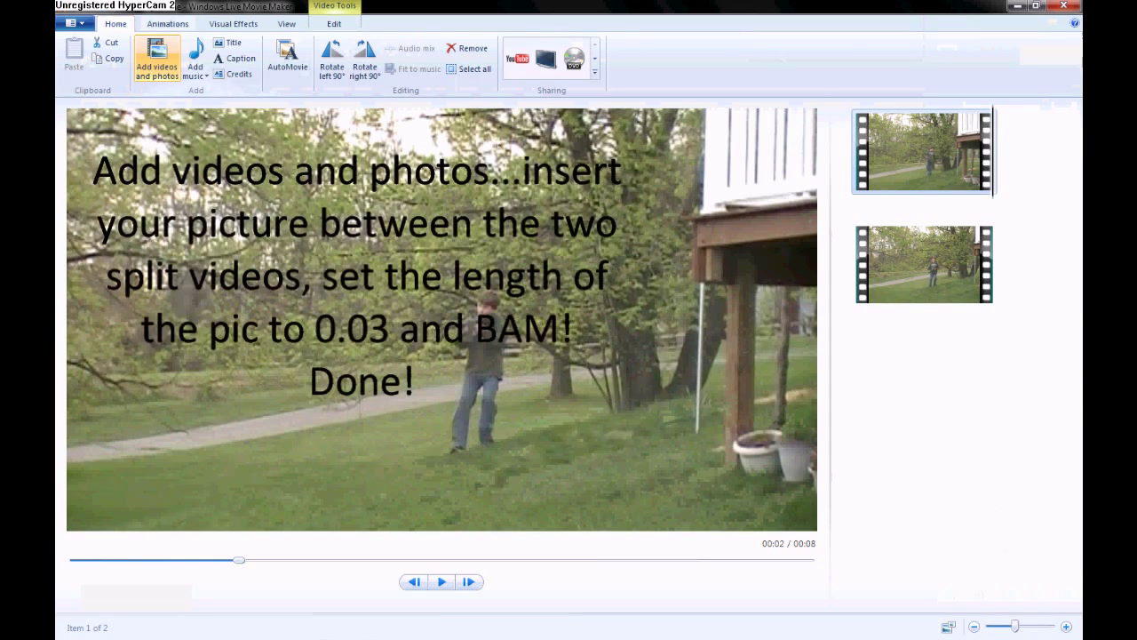
{"action": "left_click", "coordinate": [152, 49]}
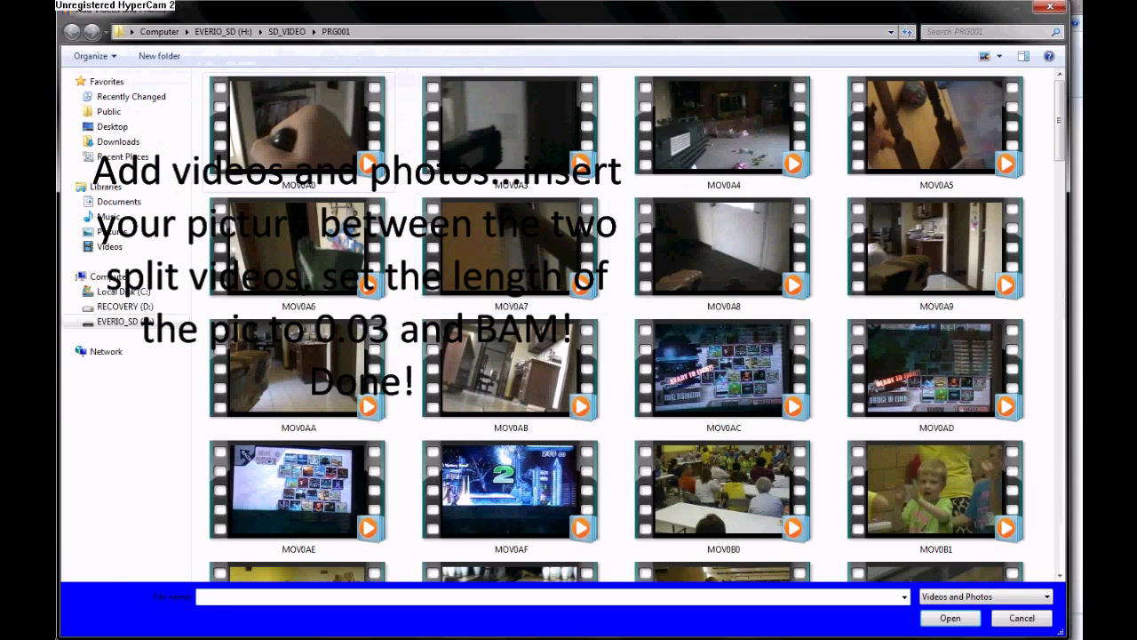
{"action": "left_click", "coordinate": [111, 231]}
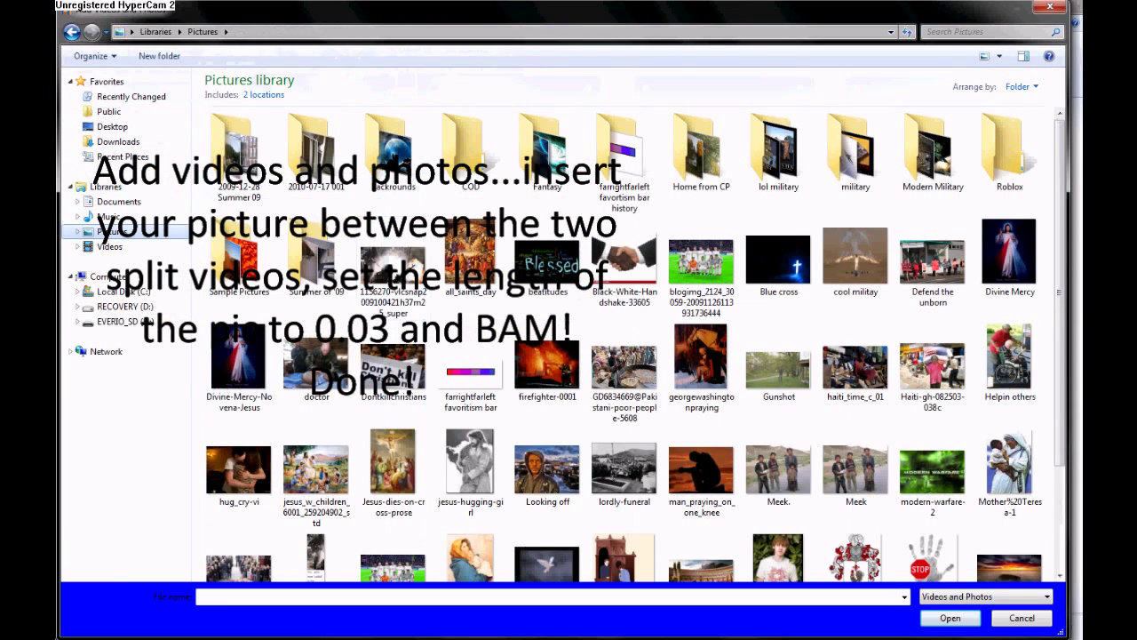
{"action": "double_click", "coordinate": [471, 149]}
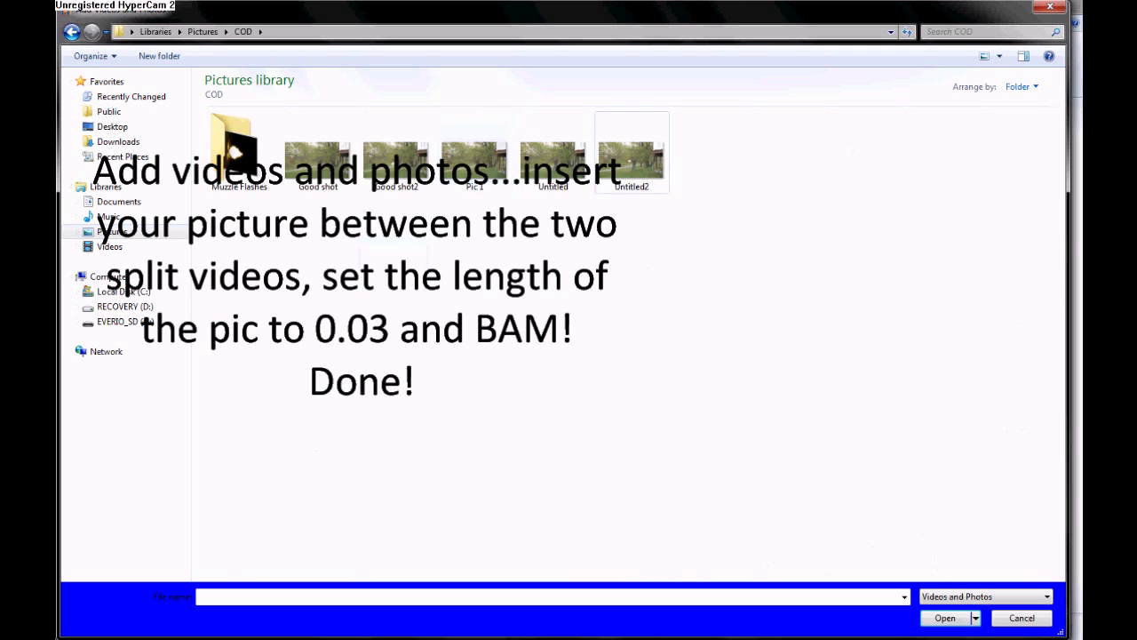
{"action": "key", "text": "Return"}
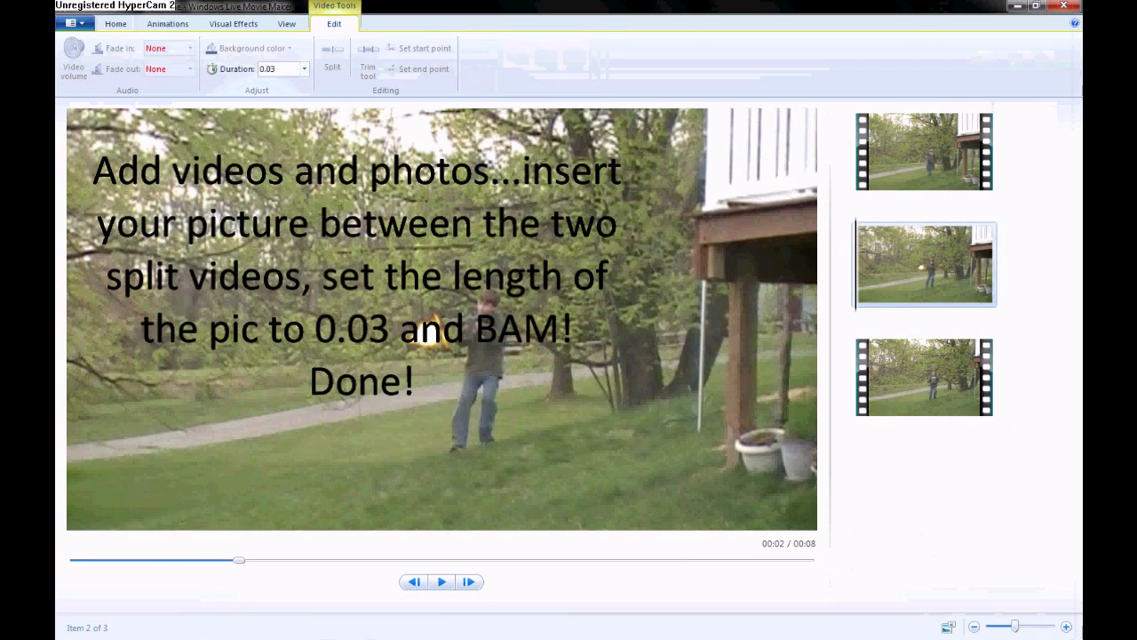
- Play the movie twice from the first clip to check the muzzle flash between the two clips
{"action": "left_click", "coordinate": [860, 160]}
{"action": "key", "text": "space"}
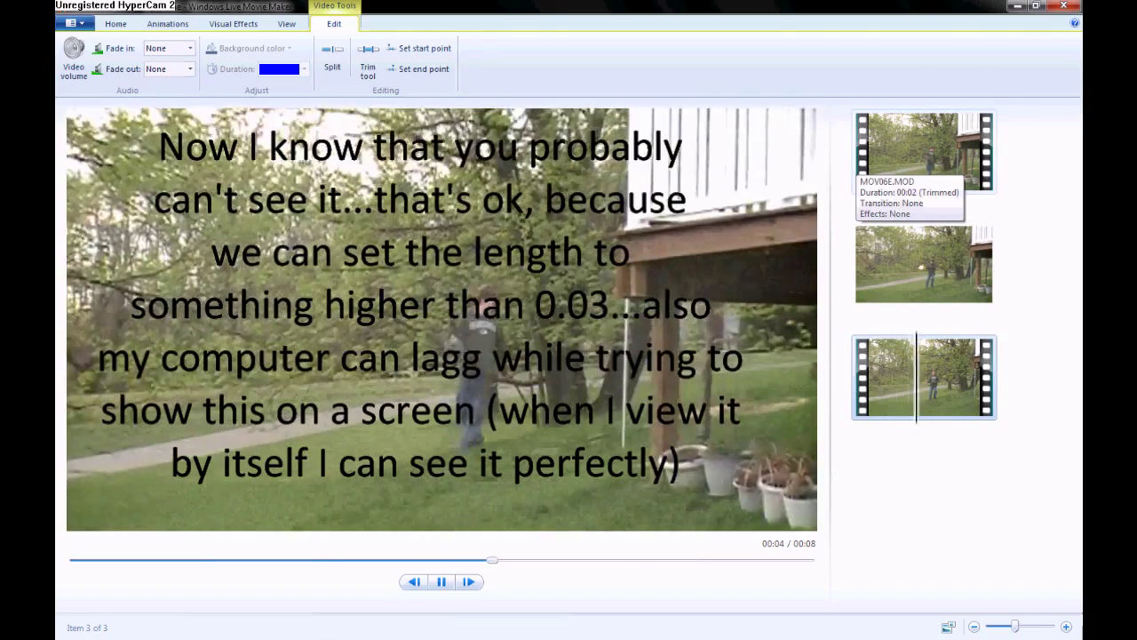
{"action": "left_click", "coordinate": [858, 159]}
{"action": "key", "text": "space"}
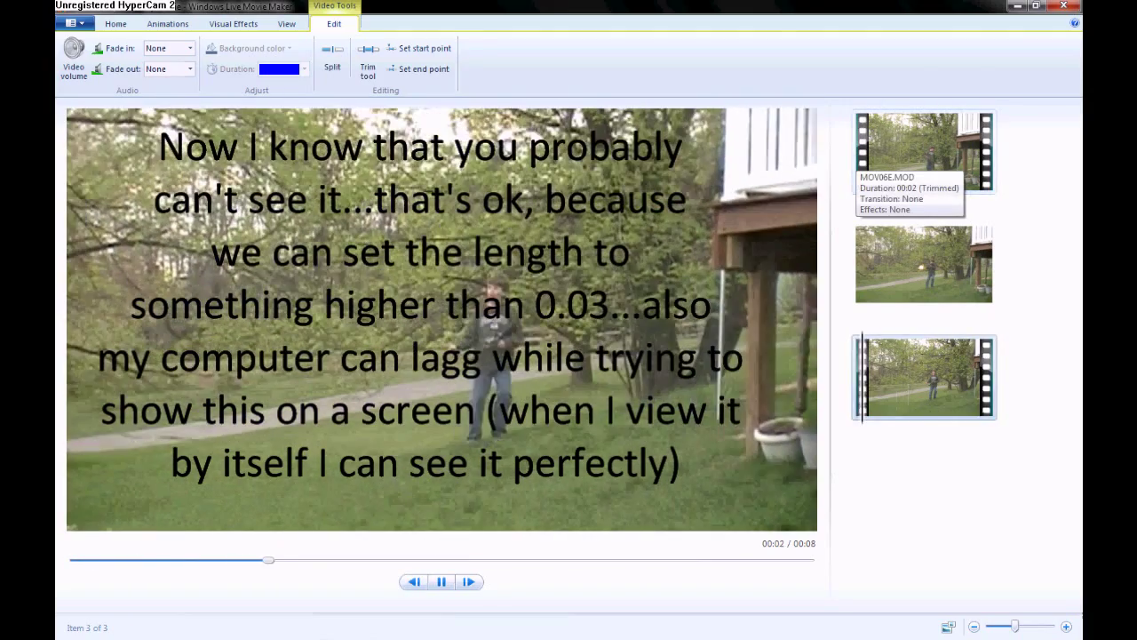